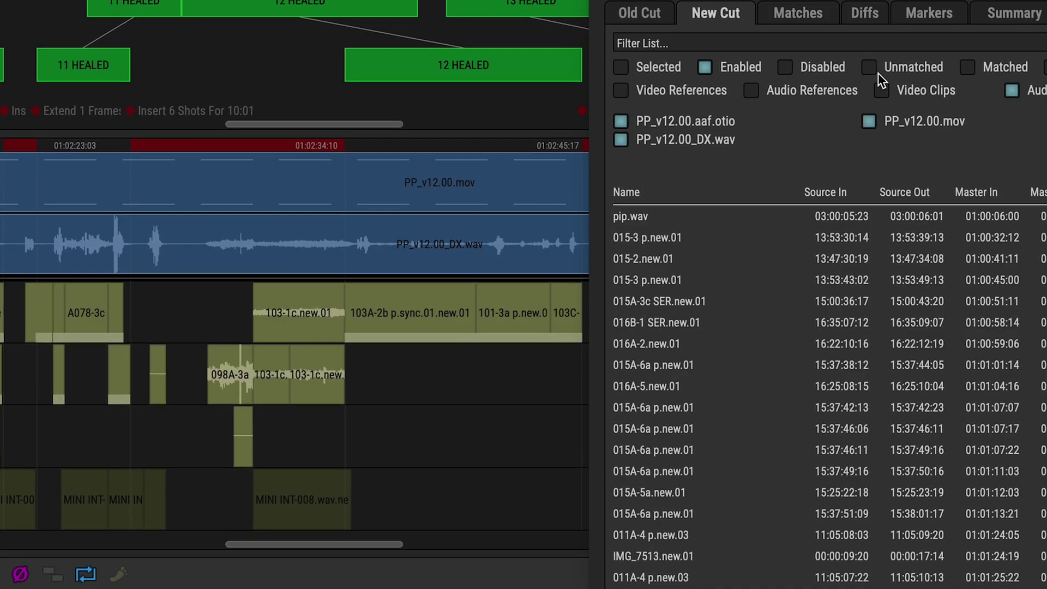
# Step: Filter the new cut to unmatched clips and review 097D-2, 098A-3a and 098B-3a
pyautogui.click(871, 71)
pyautogui.click(637, 212)
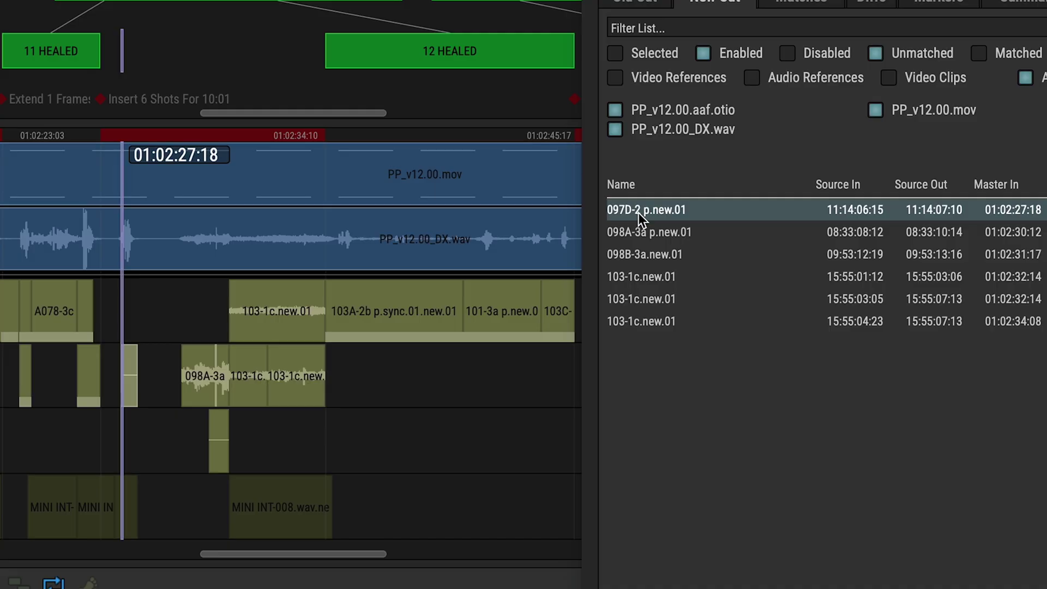
pyautogui.click(648, 233)
pyautogui.click(647, 256)
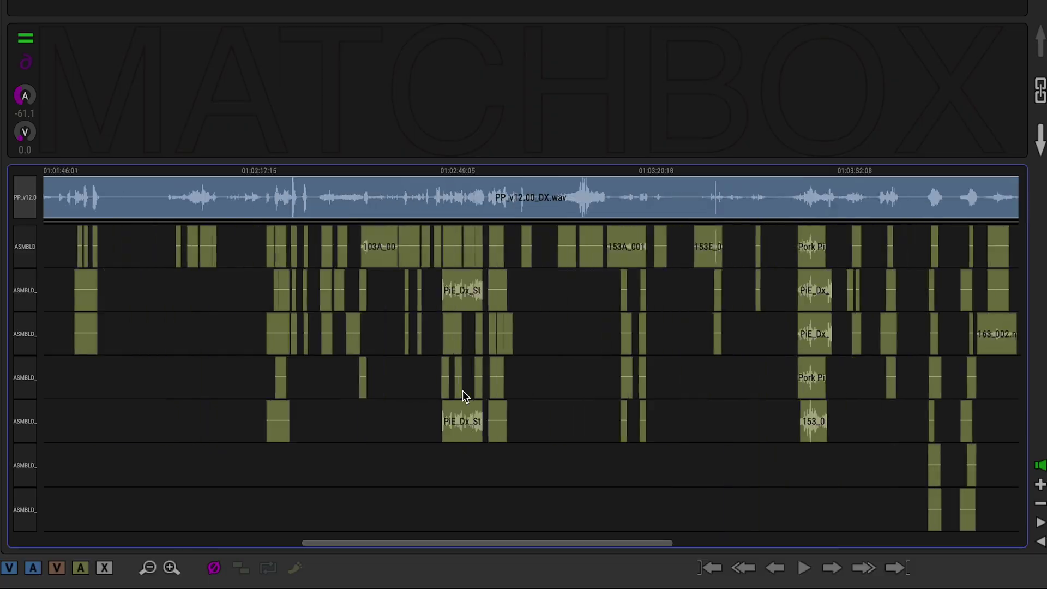
pyautogui.scroll(3, 462, 390)
pyautogui.hscroll(5, 462, 390)
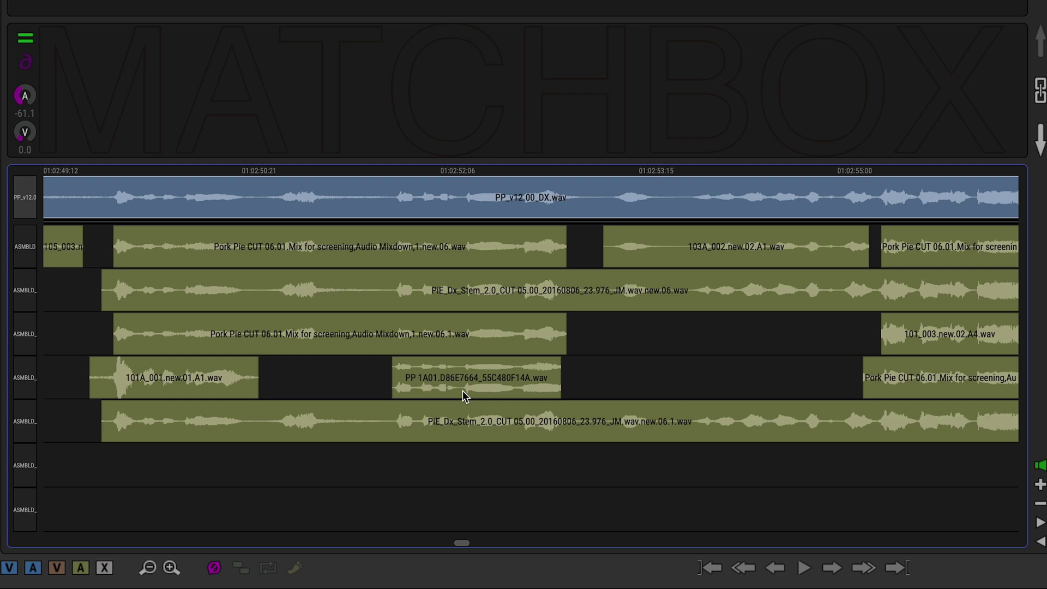
pyautogui.hscroll(1, 462, 390)
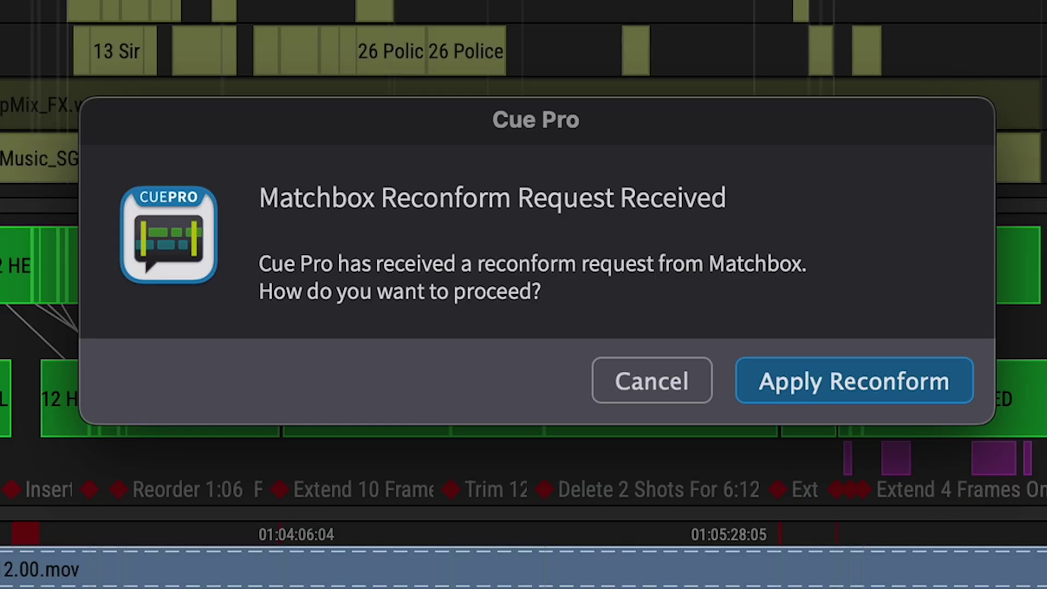
# Step: Apply the Matchbox reconform request in Cue Pro to move cues 0013 and 0014
pyautogui.click(860, 389)
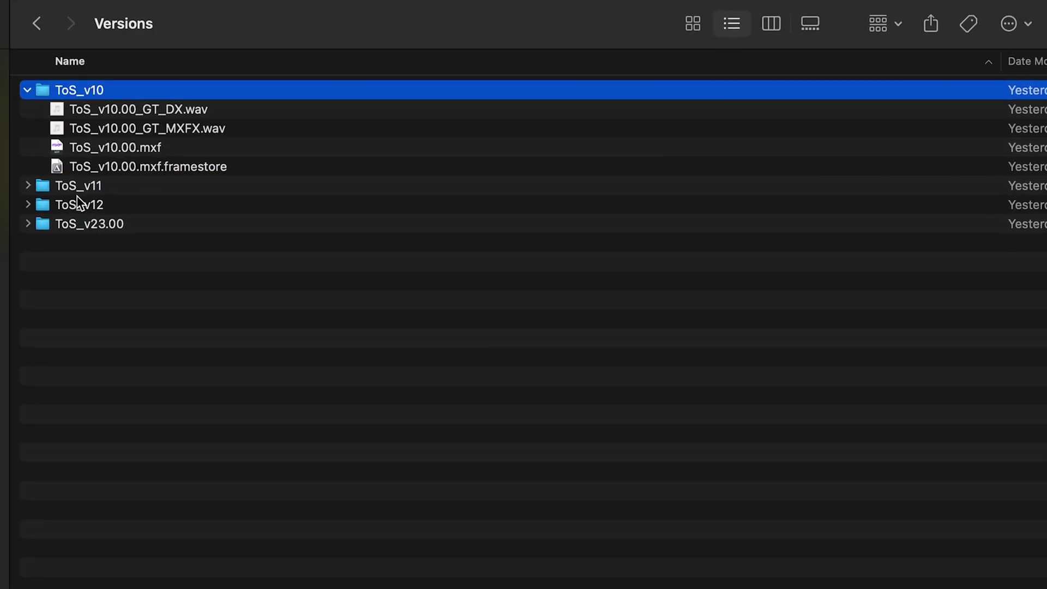
# Step: Expand the ToS_v11 and ToS_v12 folders to show their stems and movies
pyautogui.click(26, 188)
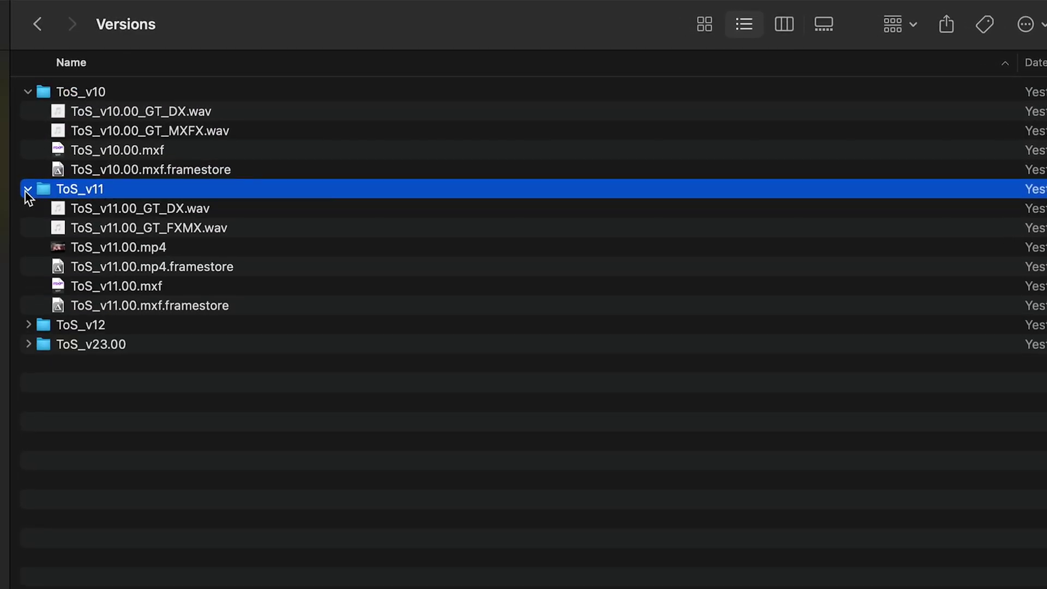
pyautogui.click(49, 328)
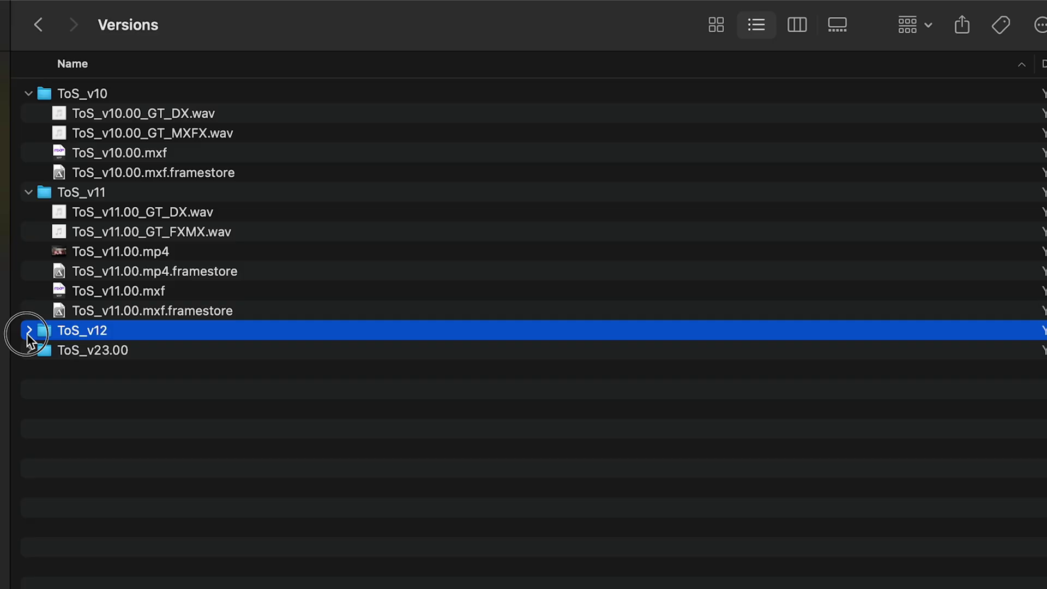
pyautogui.click(27, 327)
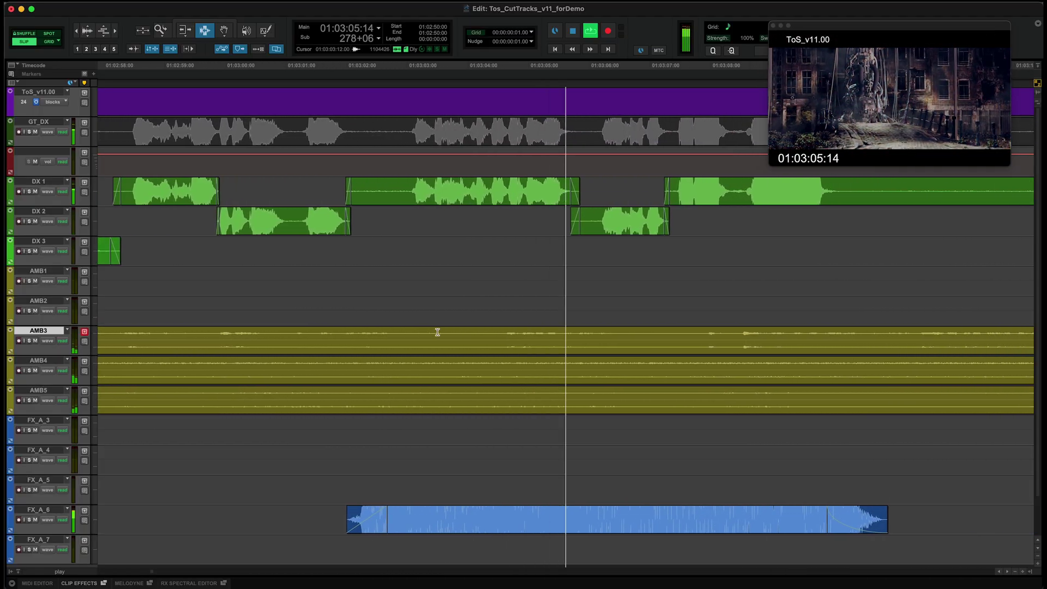
# Step: Stop playback so the v11 session returns to 01:02:50:00
pyautogui.press('space')
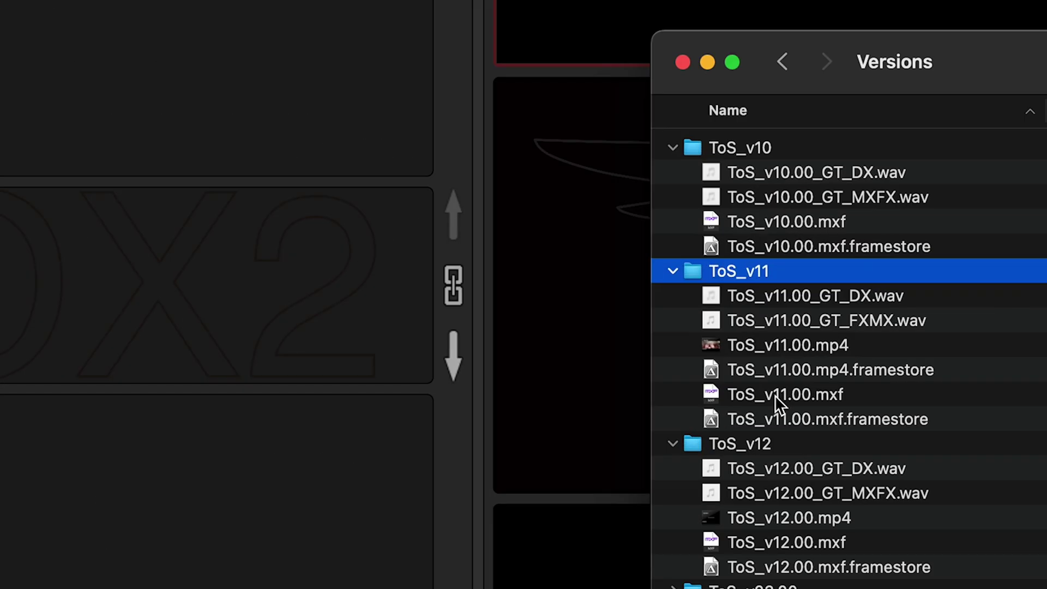
# Step: Load ToS_v11.00.mxf as Matchbox's old sequence and ToS_v12.00.mxf as the new one
pyautogui.click(774, 395)
pyautogui.moveTo(784, 424); pyautogui.dragTo(343, 262)
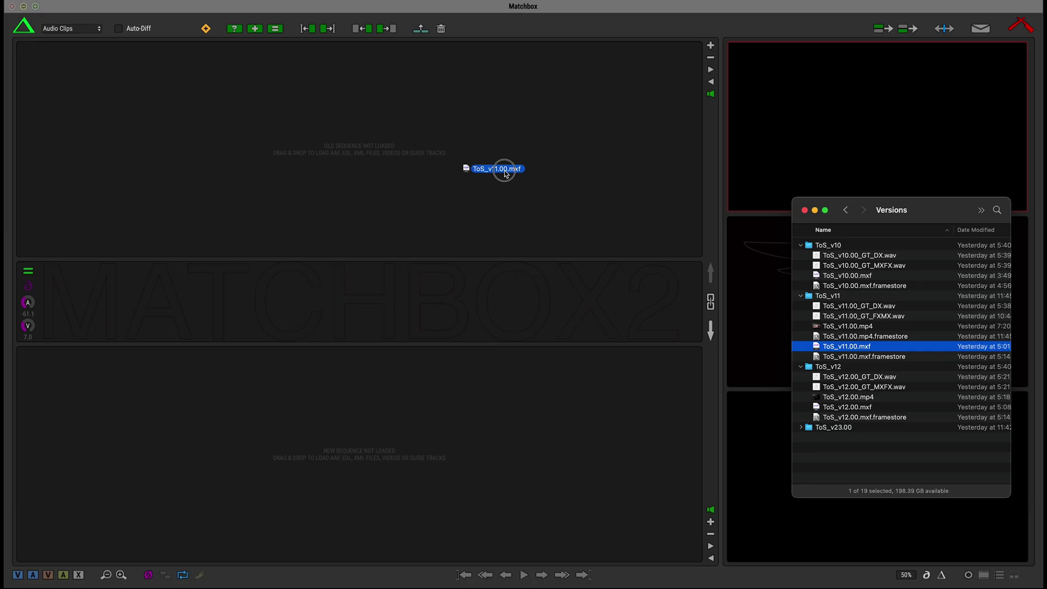
pyautogui.moveTo(505, 174); pyautogui.dragTo(505, 173)
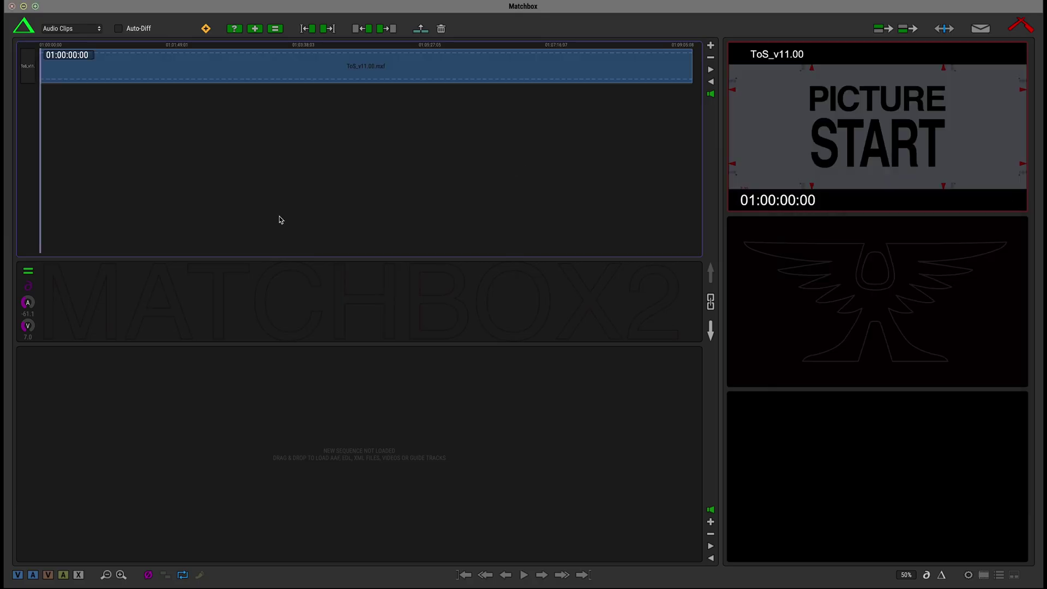
pyautogui.press('super+Tab')
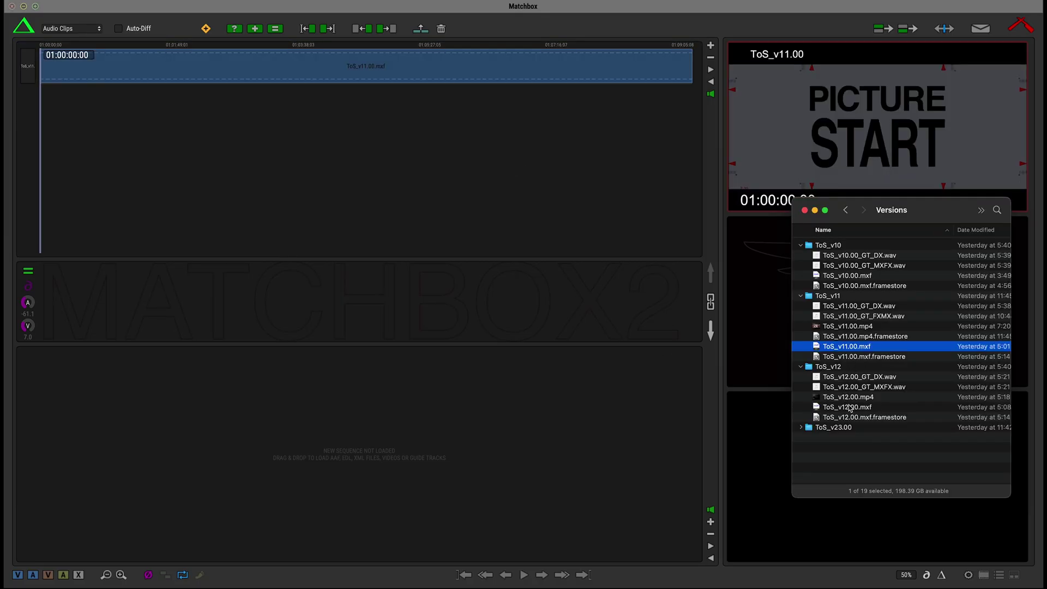
pyautogui.click(849, 407)
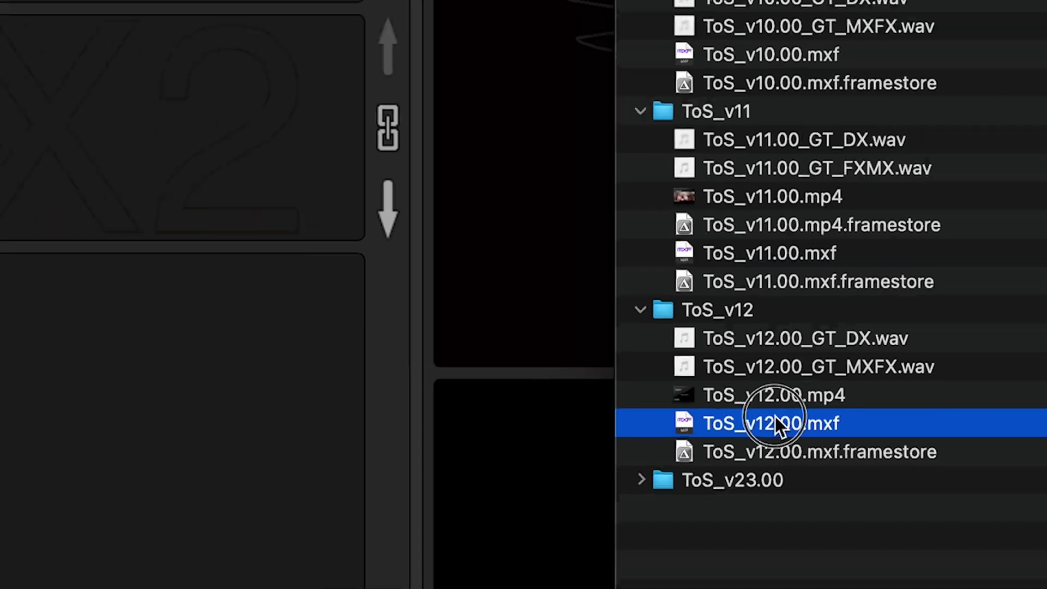
pyautogui.moveTo(757, 418); pyautogui.dragTo(0, 264)
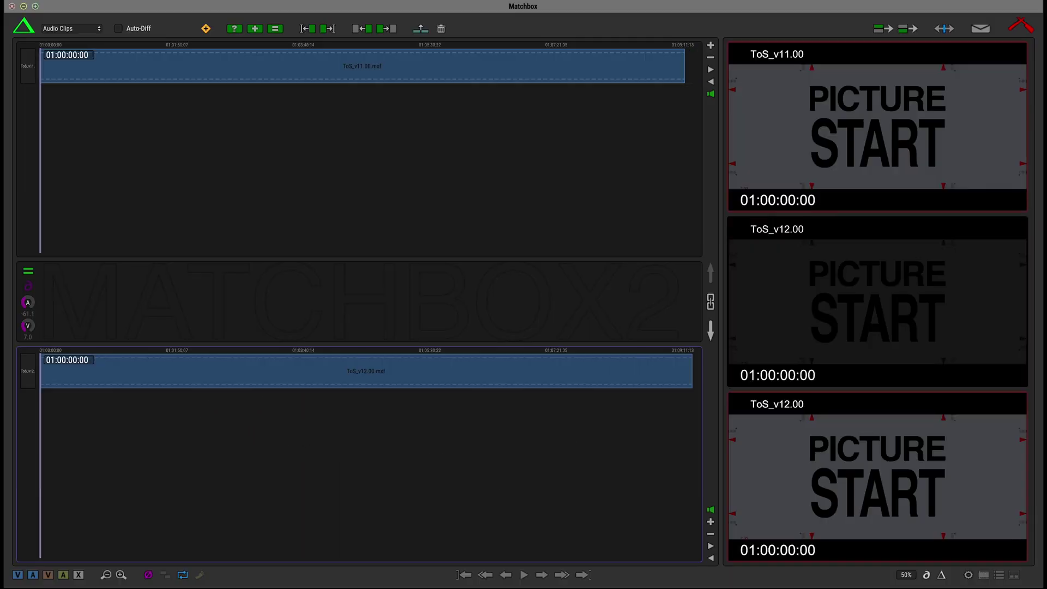
# Step: Expand PPv12 and step through its DX, FX and MX stems down to PP_v12.00.mp4
pyautogui.click(132, 273)
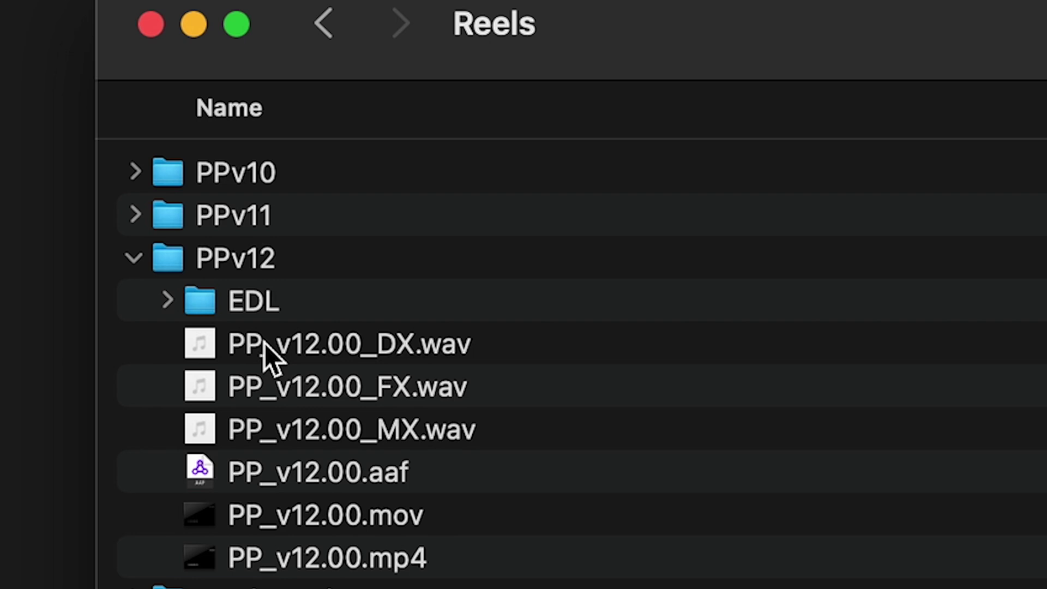
pyautogui.click(264, 342)
pyautogui.press('Down')
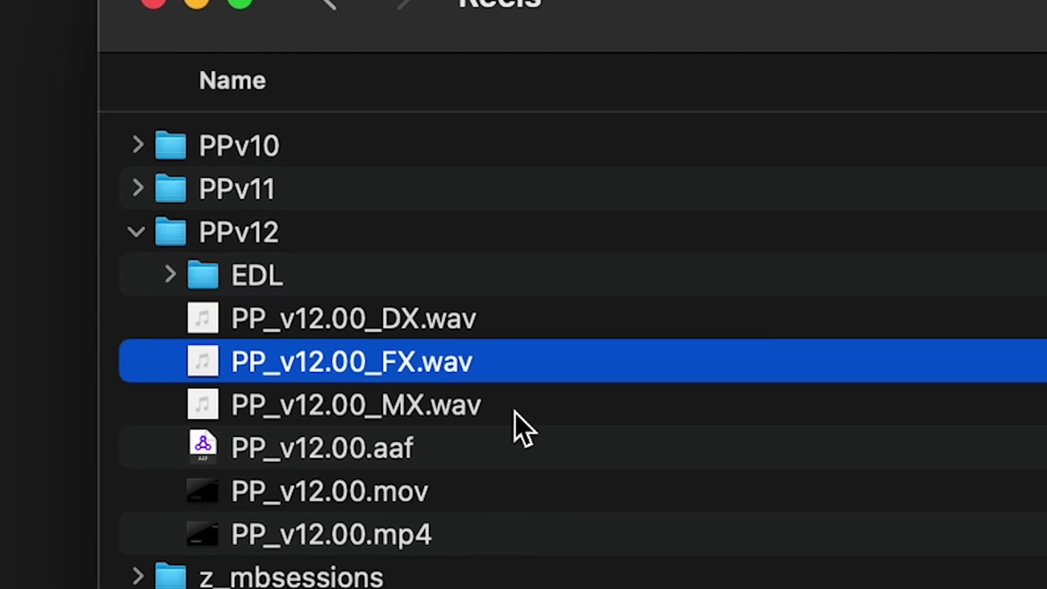
pyautogui.press('Down')
pyautogui.press('Down')
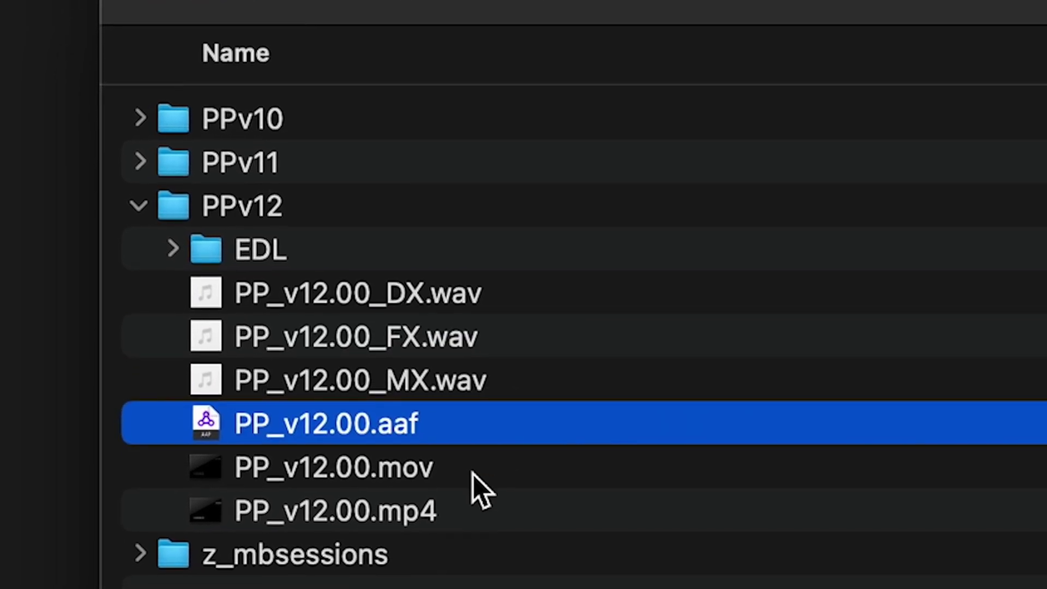
pyautogui.press('Down')
pyautogui.click(505, 508)
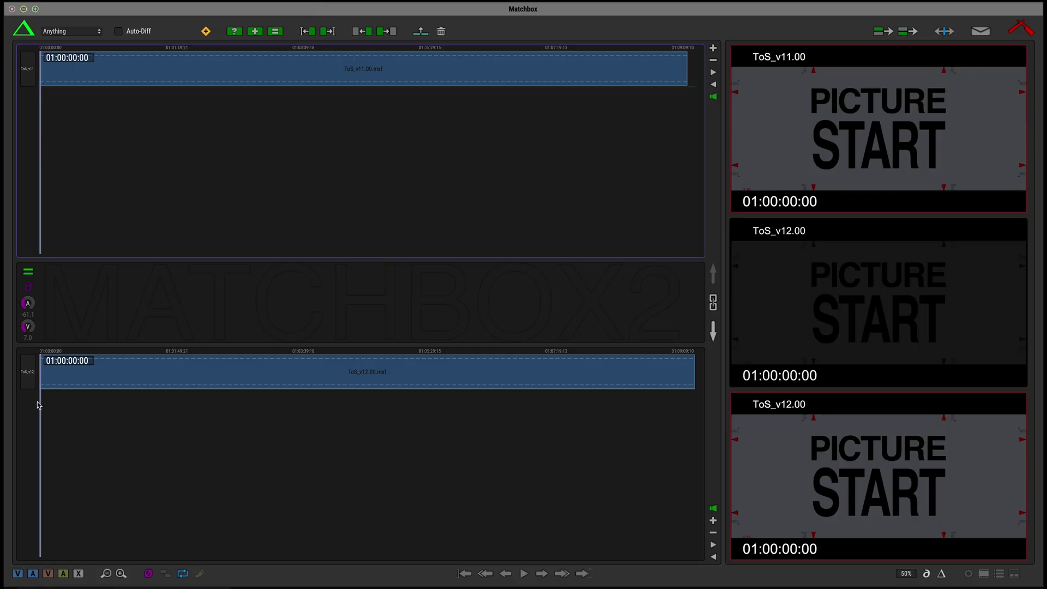
# Step: Scrub the v12 and v11 sequences to line up matching pictures
pyautogui.moveTo(50, 382); pyautogui.dragTo(83, 381)
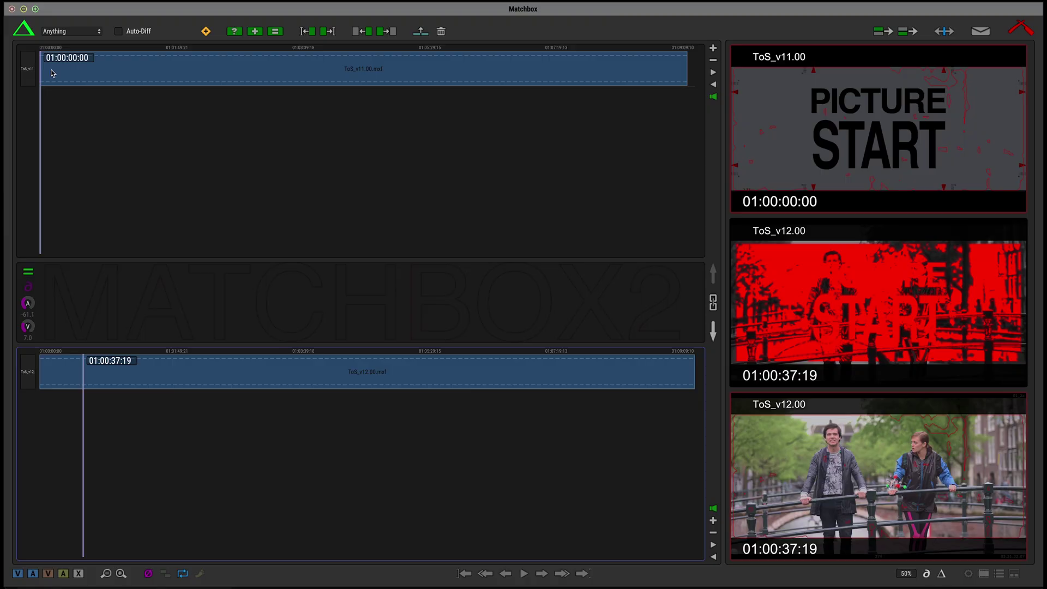
pyautogui.moveTo(52, 73); pyautogui.dragTo(73, 82)
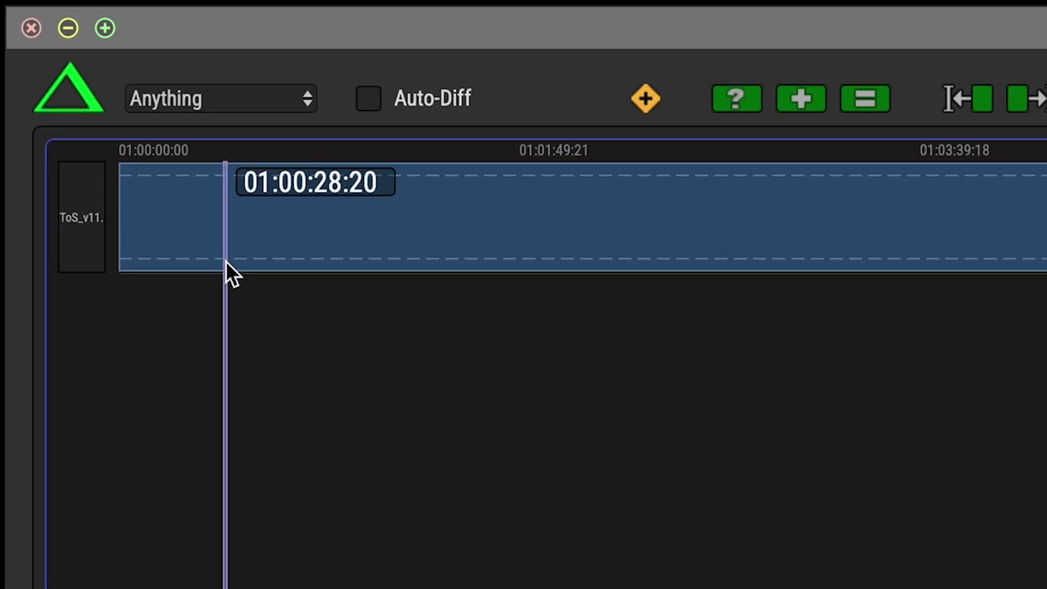
pyautogui.moveTo(225, 262); pyautogui.dragTo(226, 262)
# Step: Keep the clip type on Anything and turn on Auto-Diff
pyautogui.click(166, 100)
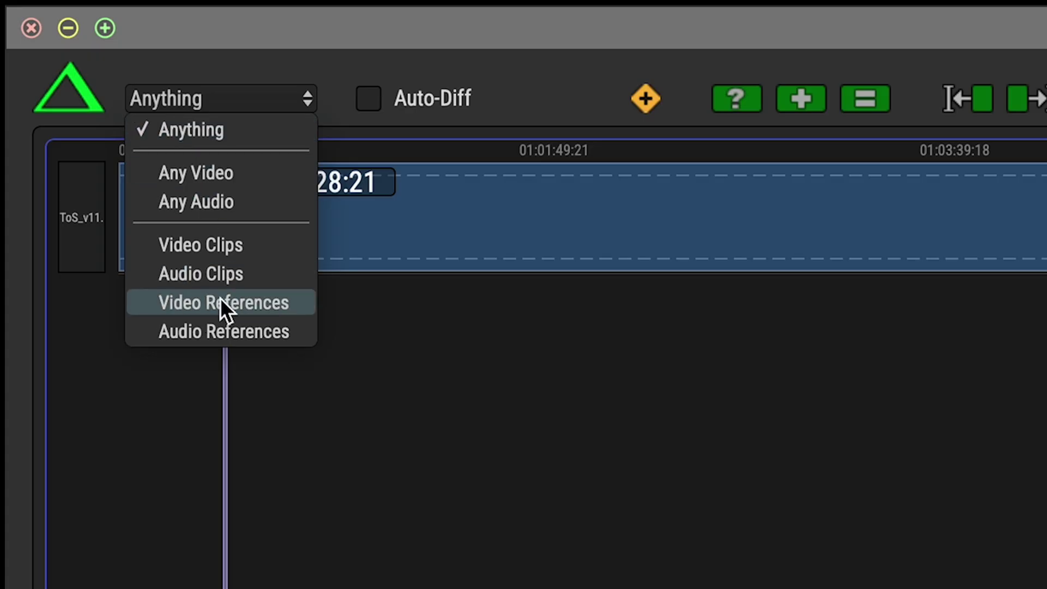
pyautogui.click(207, 131)
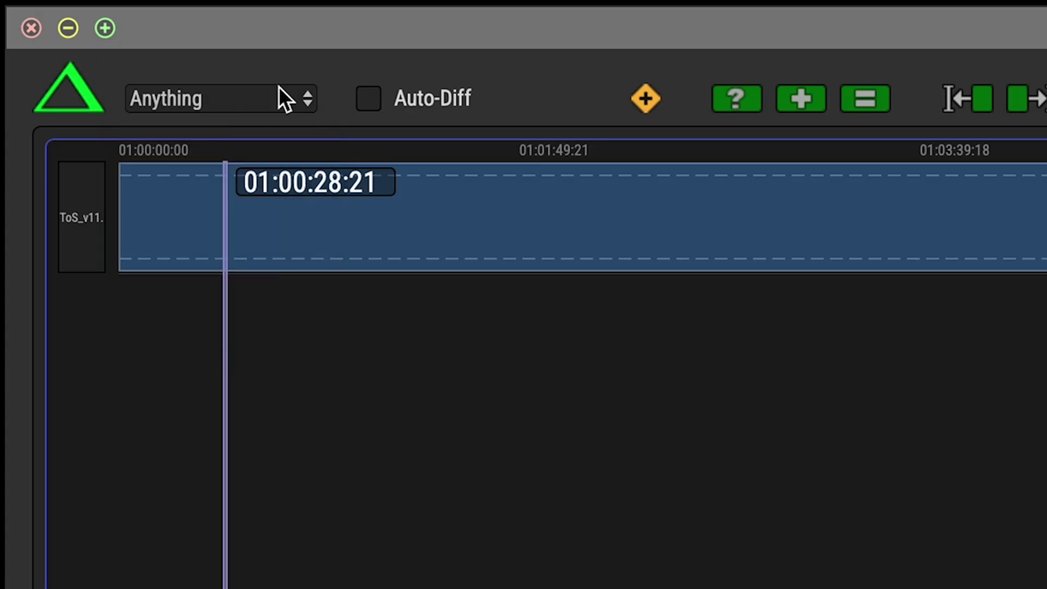
pyautogui.click(365, 99)
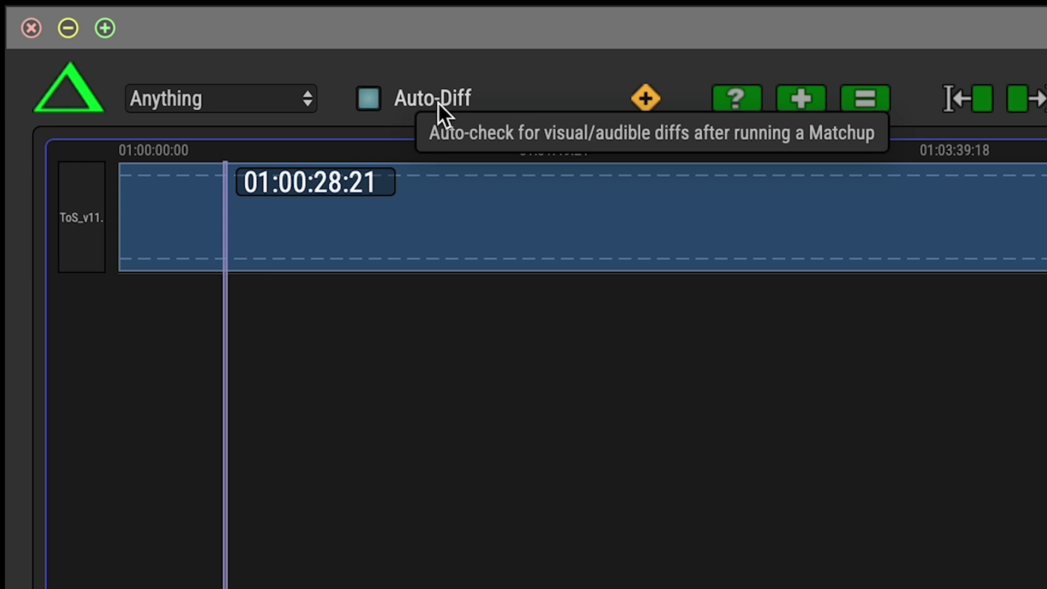
# Step: Run the matchup and play the 2 HEALED section to review it
pyautogui.click(45, 94)
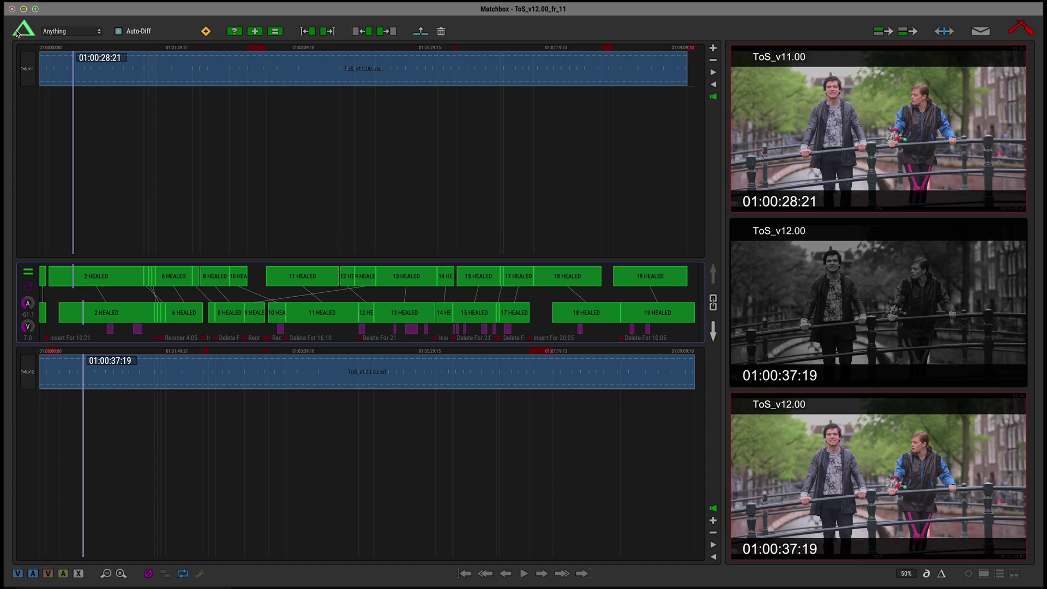
pyautogui.click(141, 321)
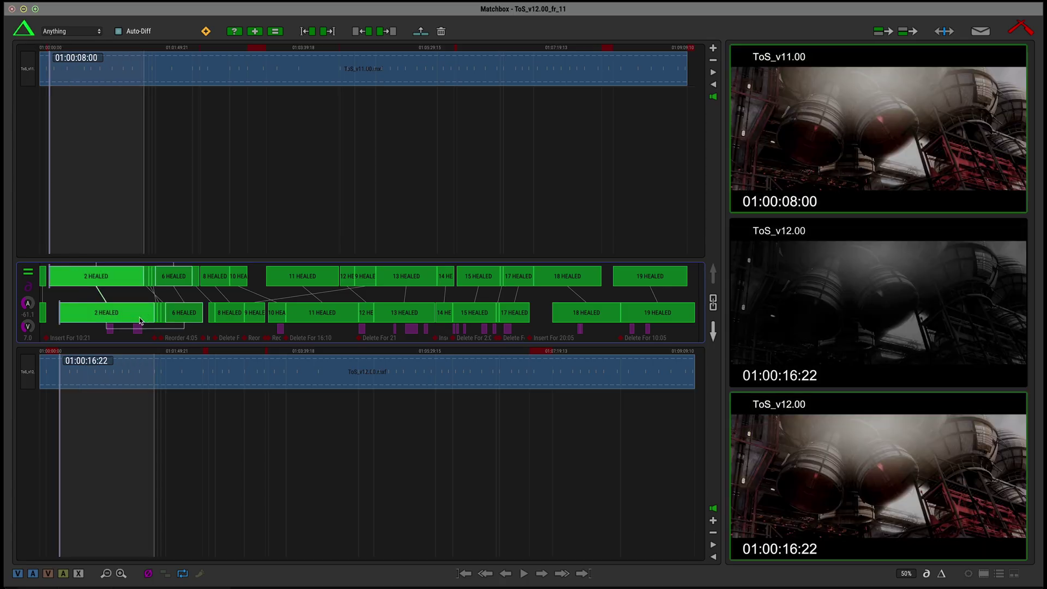
pyautogui.press('space')
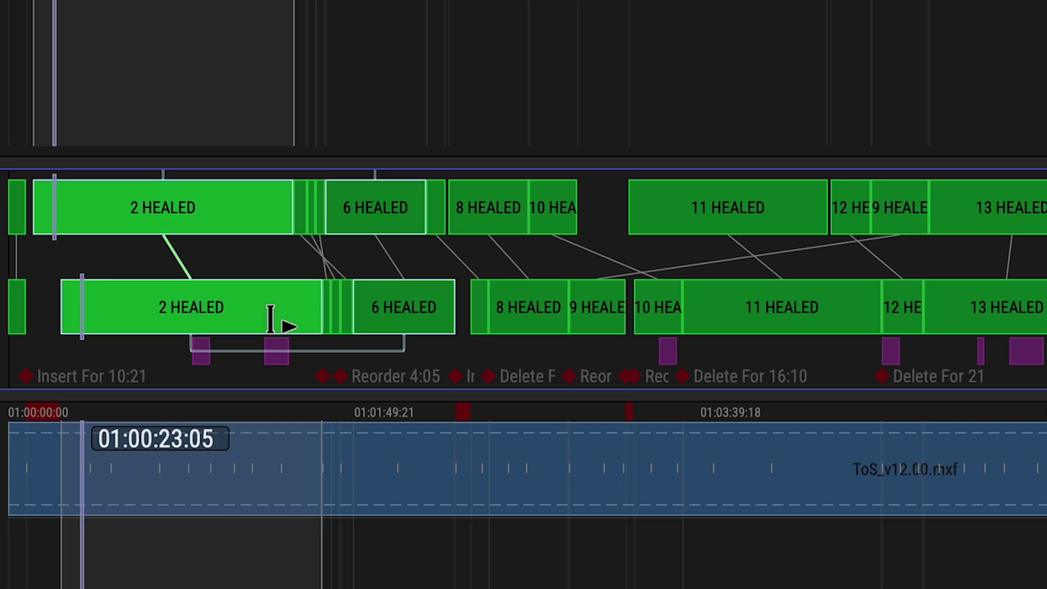
# Step: Step through the healed segment pairs from 6 HEALED on to 19 HEALED
pyautogui.click(410, 310)
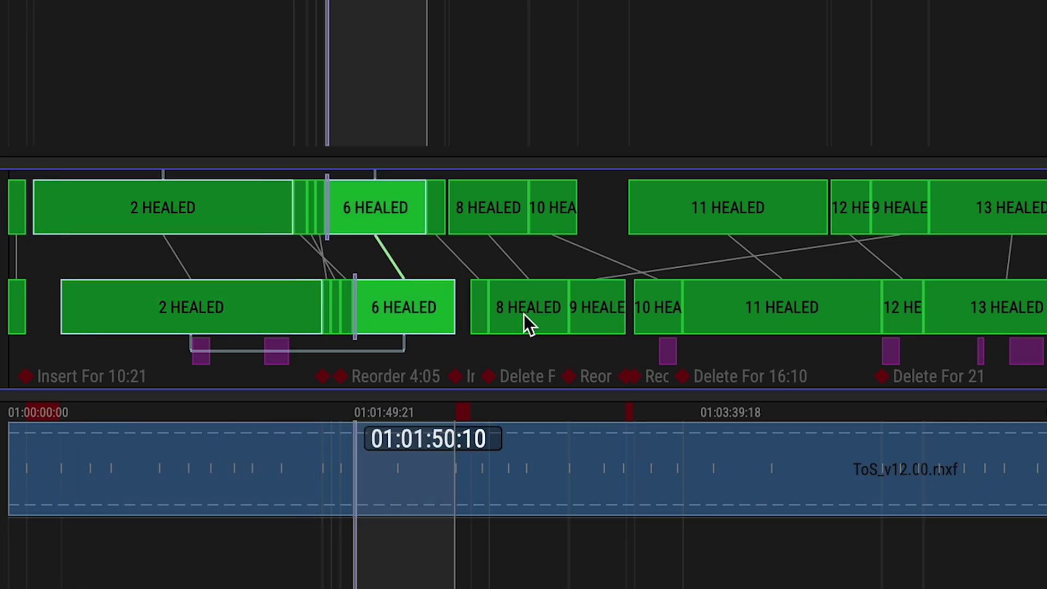
pyautogui.click(527, 320)
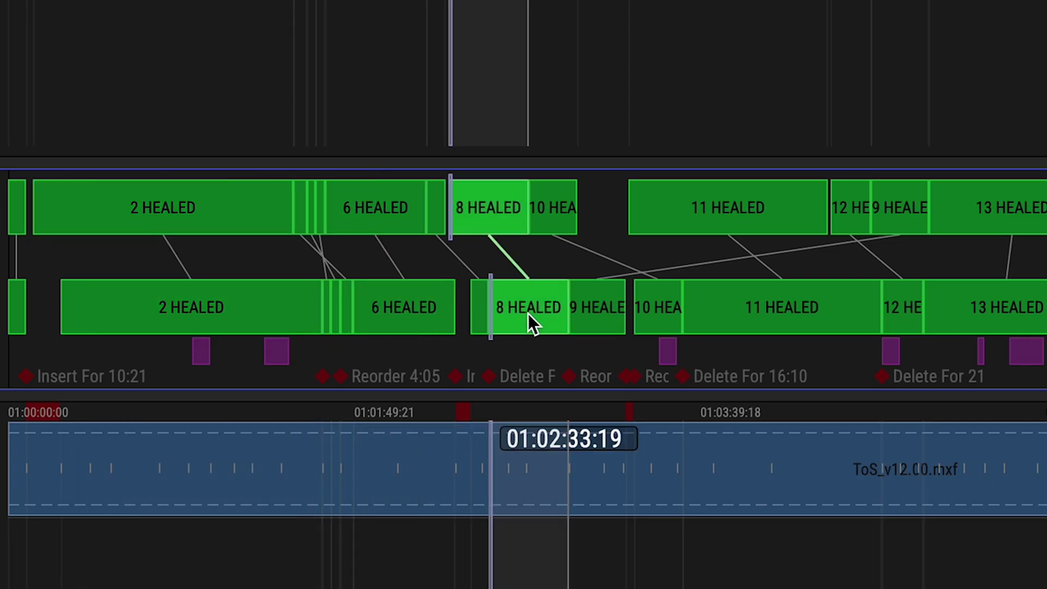
pyautogui.click(598, 309)
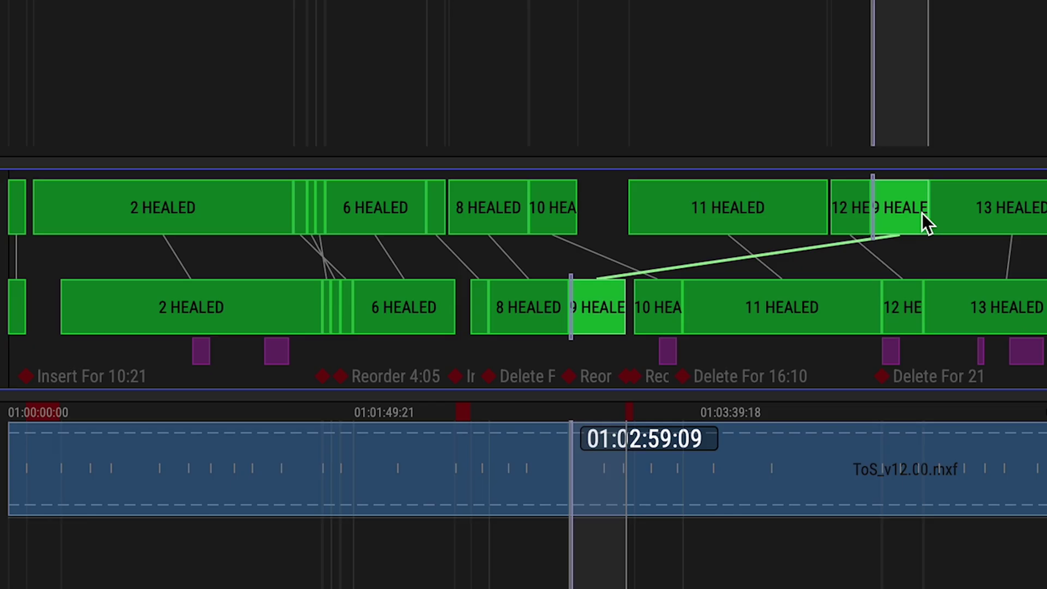
pyautogui.click(540, 320)
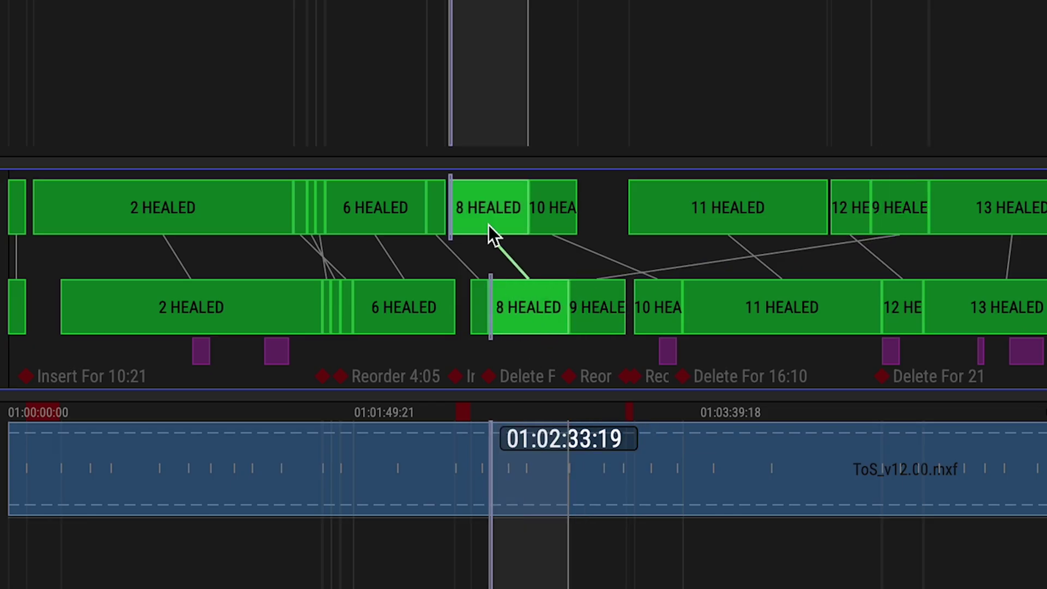
pyautogui.click(637, 320)
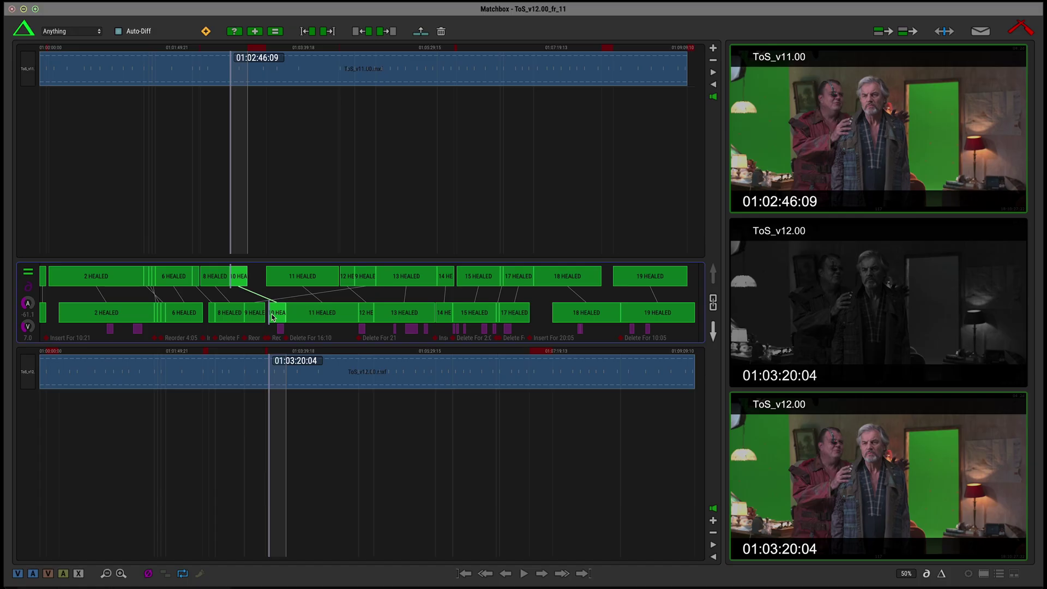
pyautogui.click(317, 316)
pyautogui.press('Down')
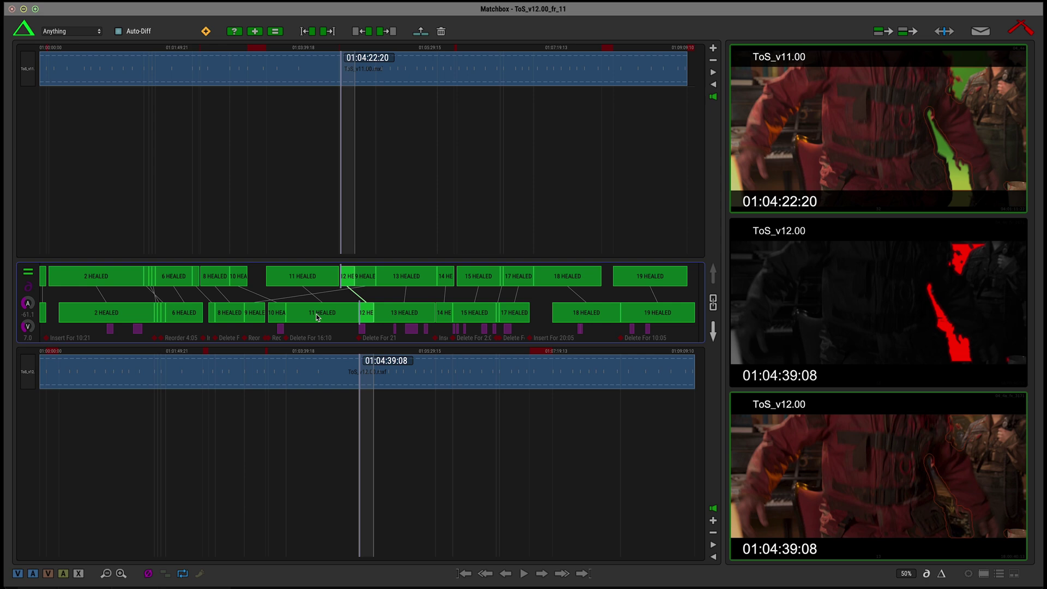
pyautogui.press('Down')
pyautogui.press('Down')
pyautogui.press('Down')
pyautogui.press('Down')
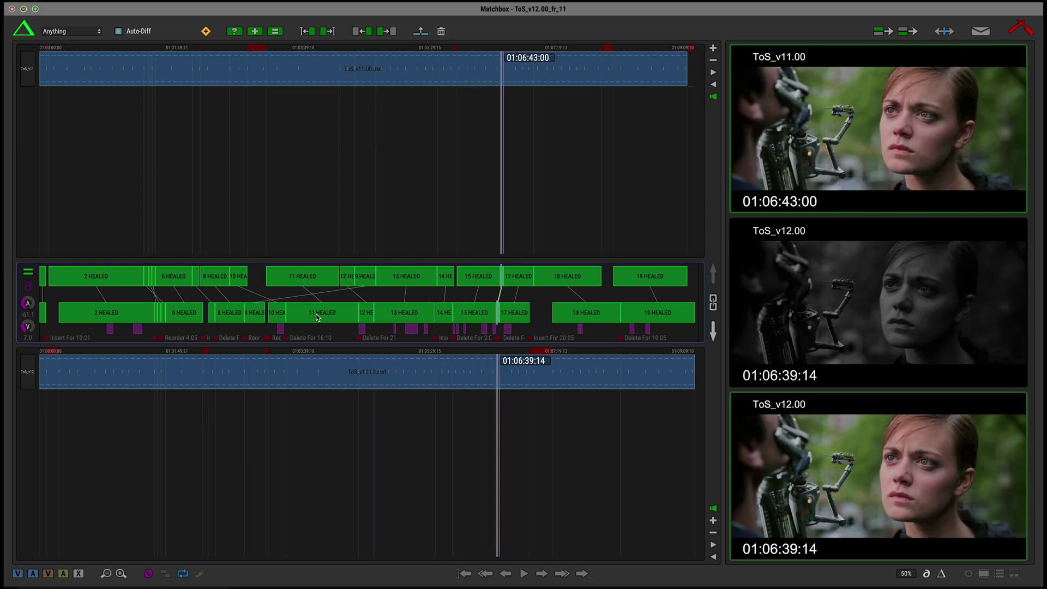
pyautogui.press('Down')
pyautogui.press('Down')
pyautogui.press('Down')
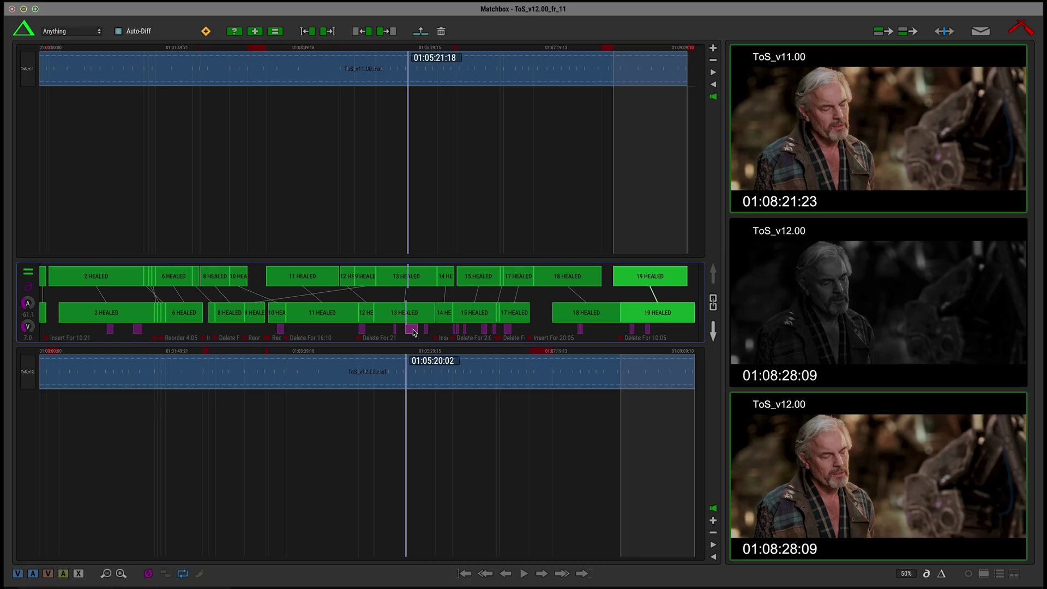
# Step: Check the difference markers under 13, 18 and 19 HEALED and play from the last
pyautogui.click(177, 365)
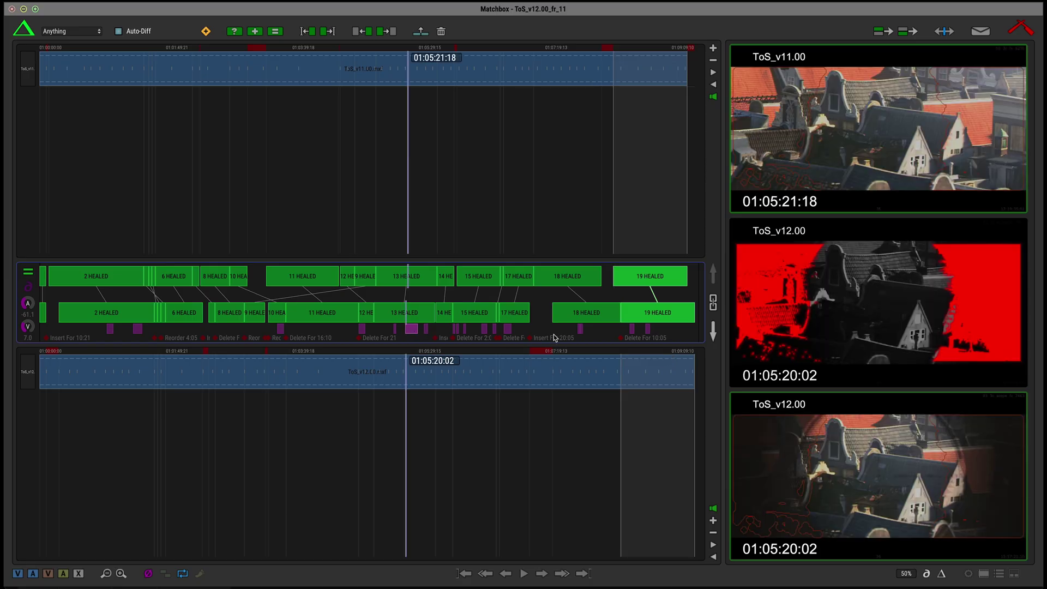
pyautogui.click(580, 330)
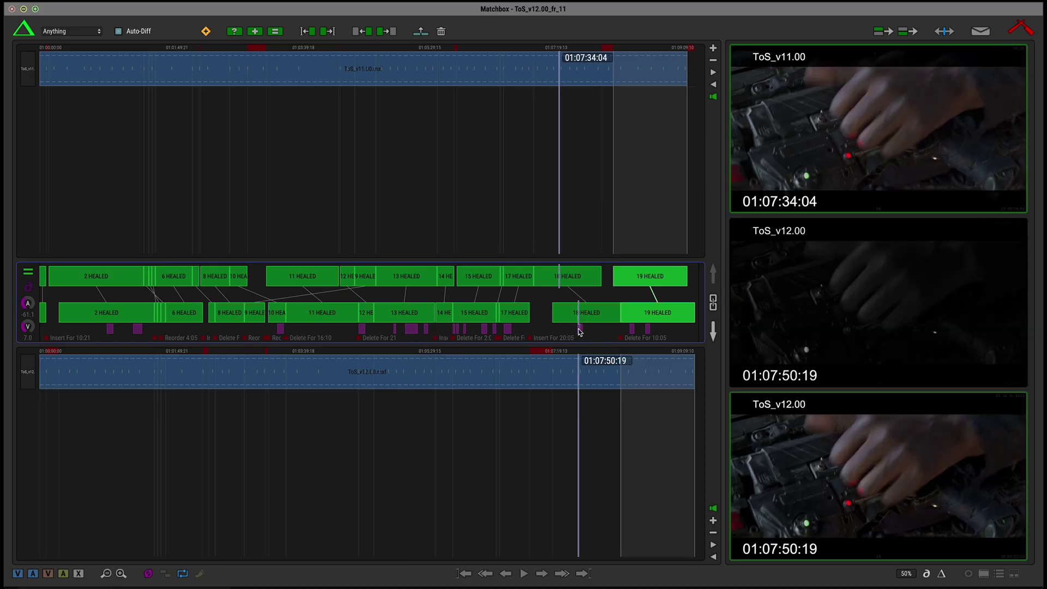
pyautogui.click(648, 330)
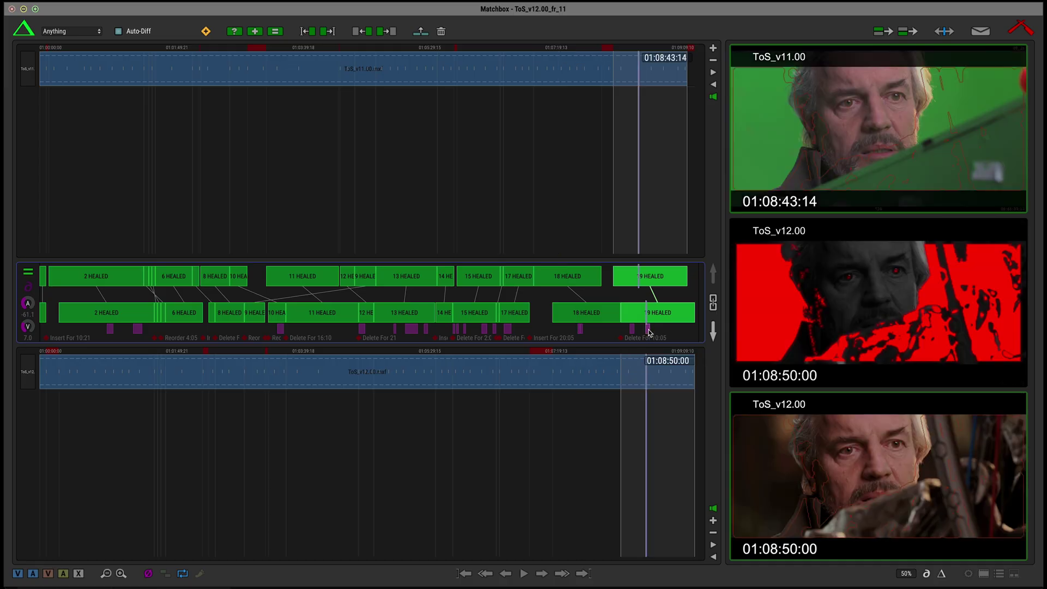
pyautogui.press('space')
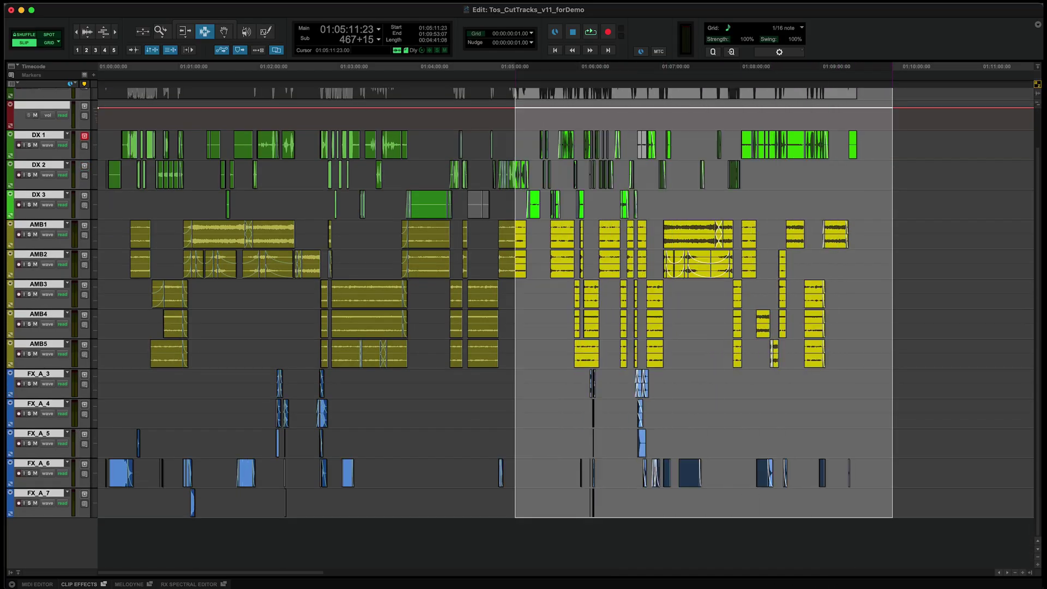
# Step: Cut all clips from the session start and paste them at 01:30:00:00 on every track
pyautogui.moveTo(515, 539); pyautogui.dragTo(6, 540)
pyautogui.scroll(2, 494, 335)
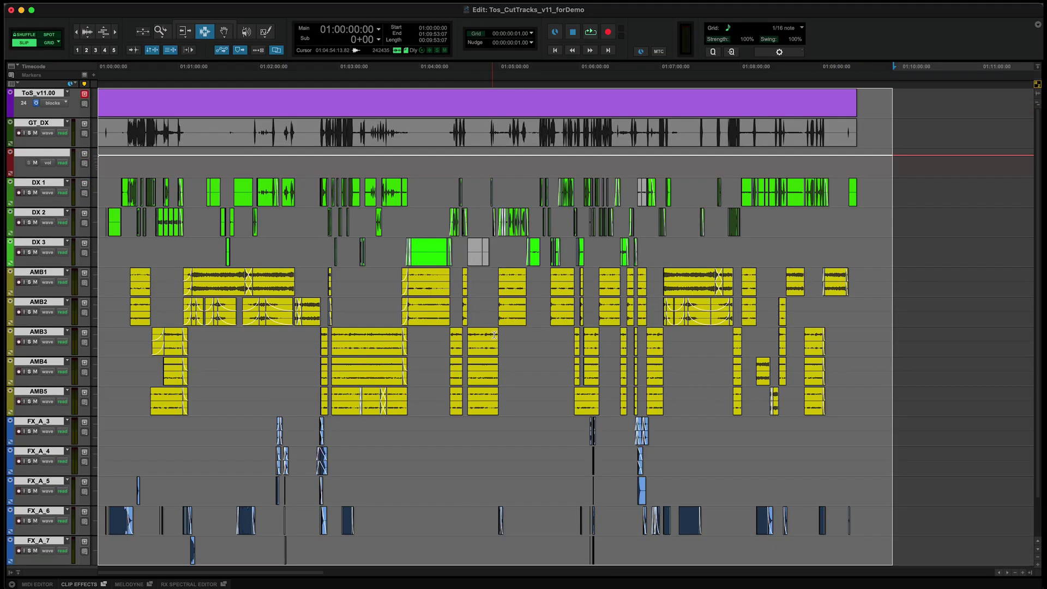
pyautogui.press('super+x')
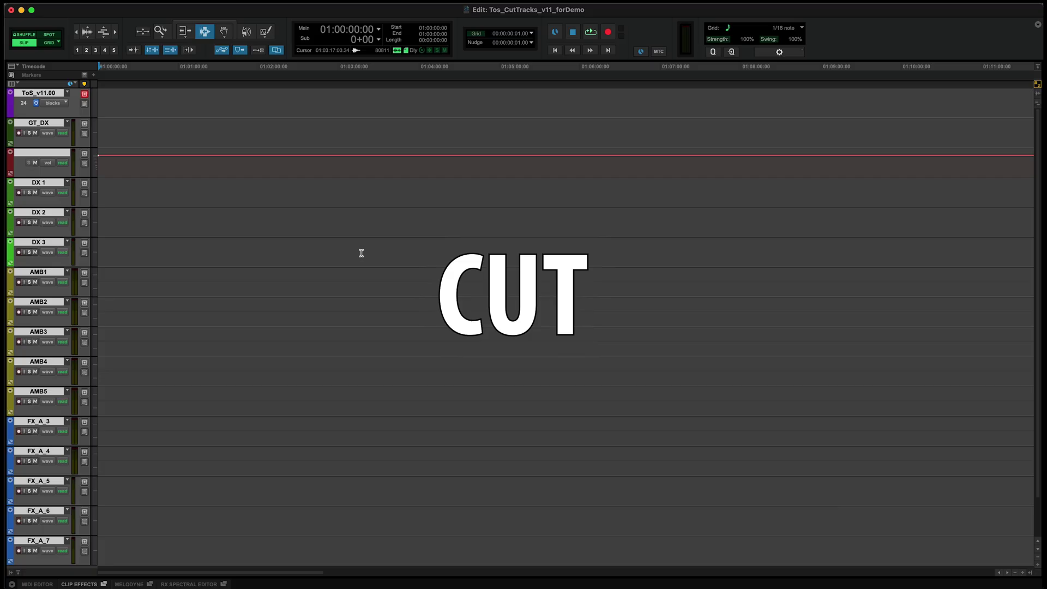
pyautogui.click(340, 29)
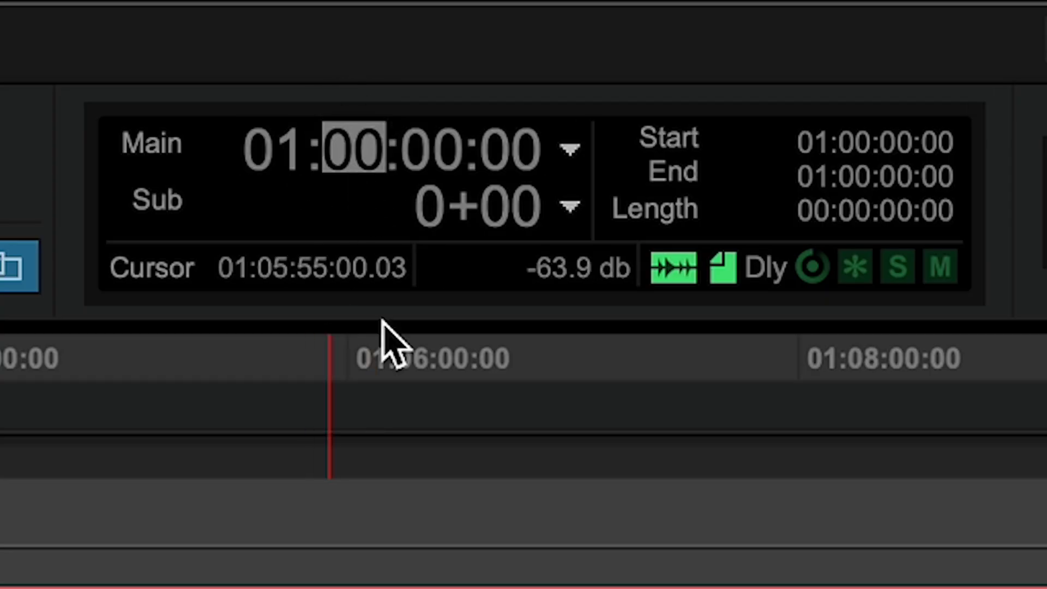
pyautogui.write('30')
pyautogui.press('Return')
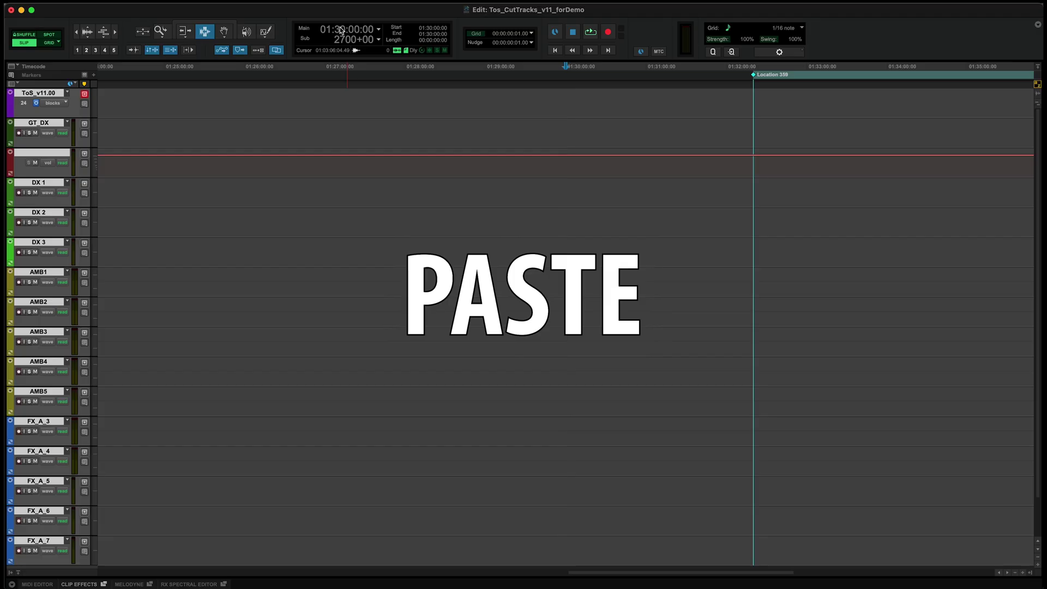
pyautogui.press('super+v')
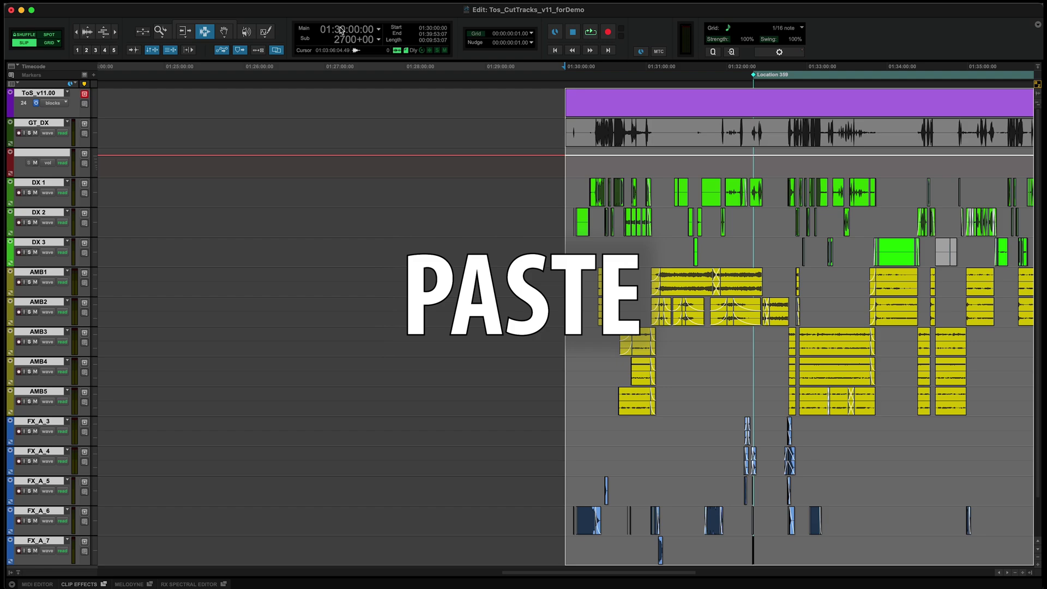
# Step: Set Run Reconform's Copy Offset to 00:30:00:00 with the Pro Tools Scripting API enabled
pyautogui.press('super+Tab')
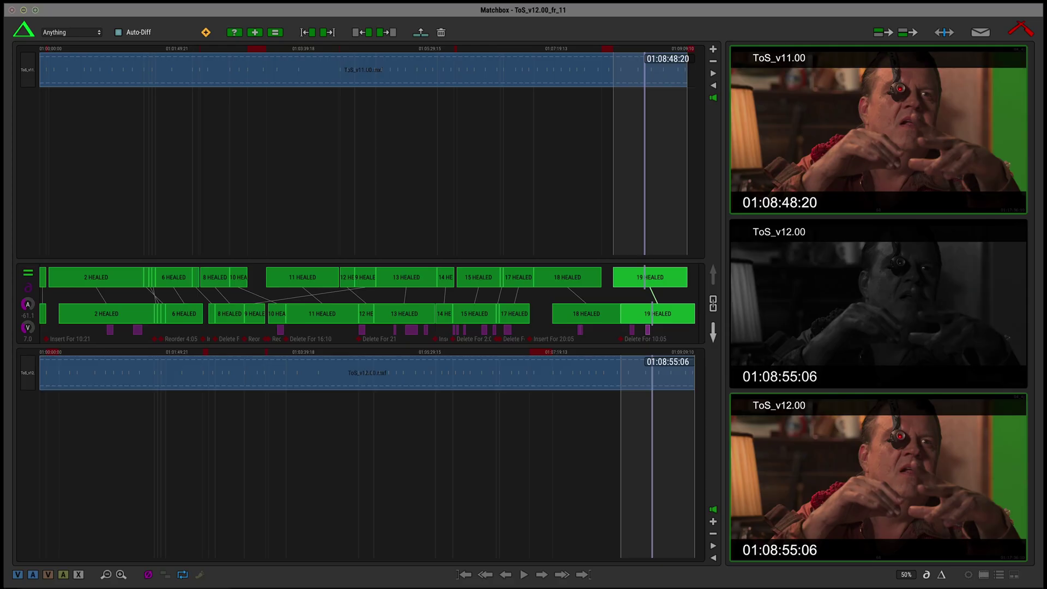
pyautogui.click(1020, 28)
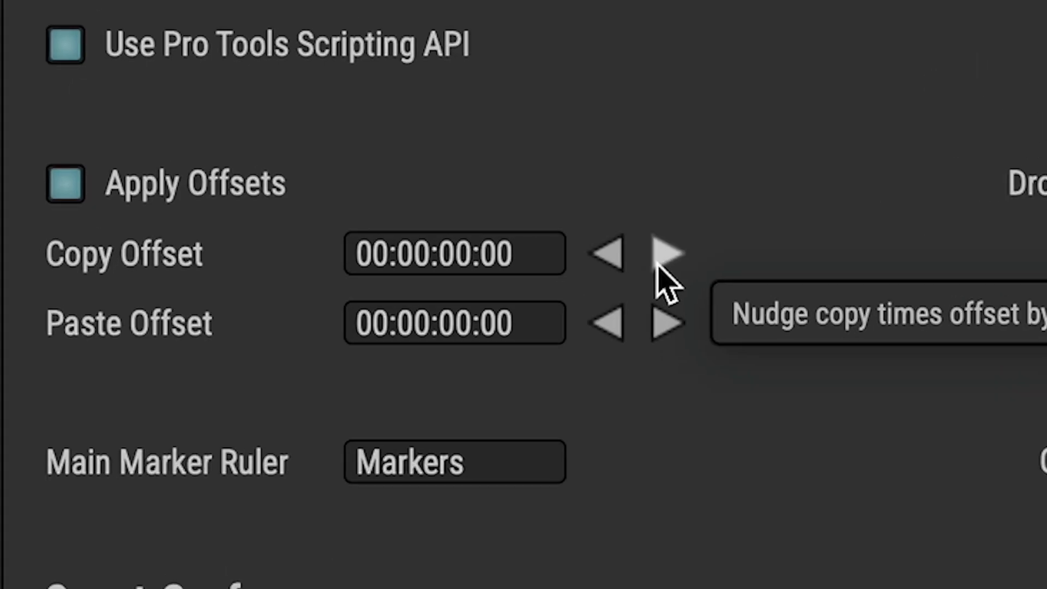
pyautogui.click(527, 240)
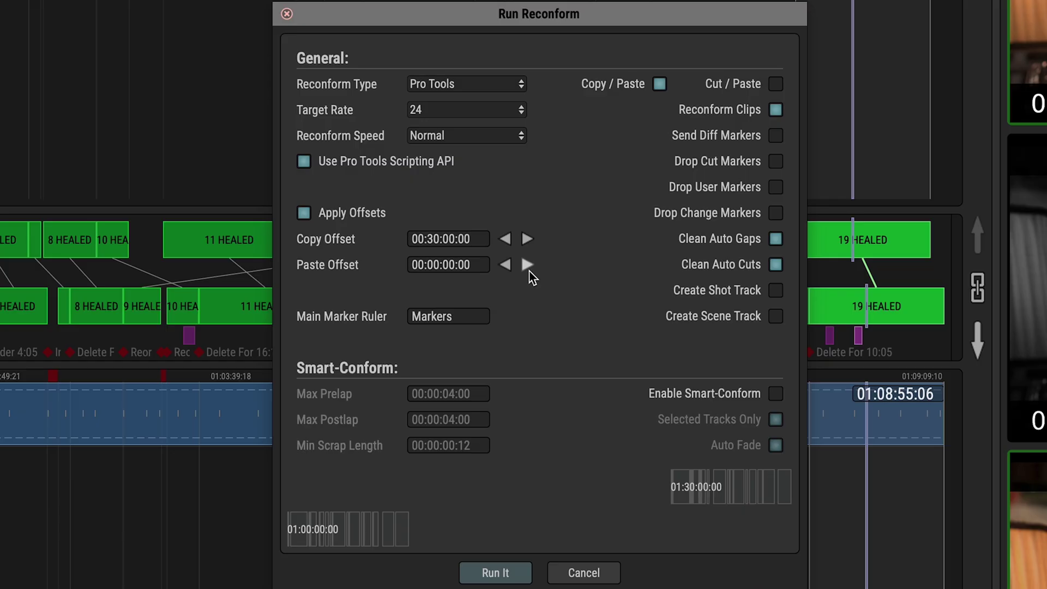
pyautogui.click(304, 161)
pyautogui.click(303, 161)
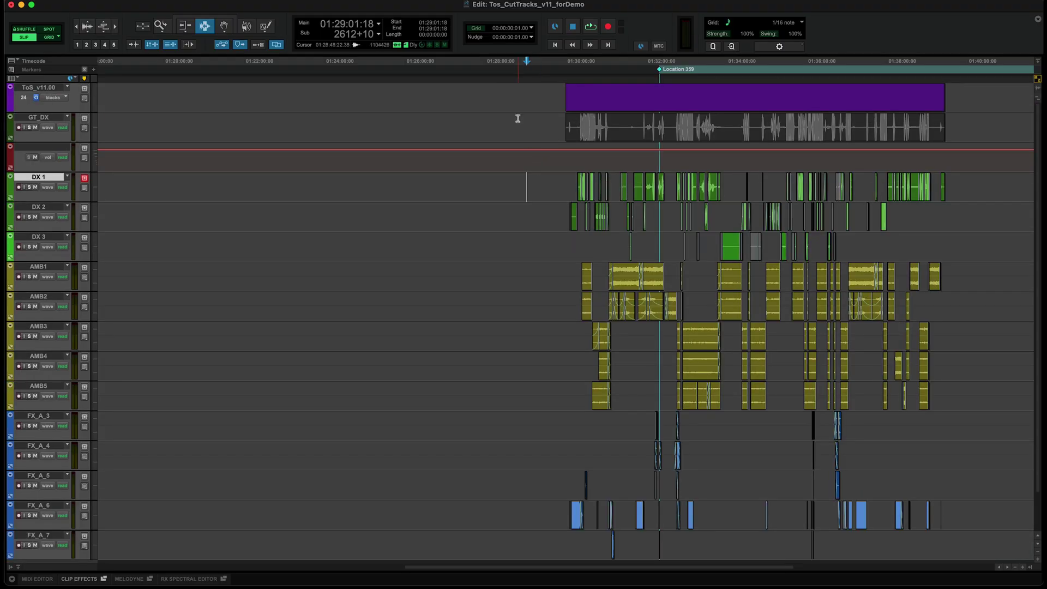
pyautogui.moveTo(514, 83); pyautogui.dragTo(741, 551)
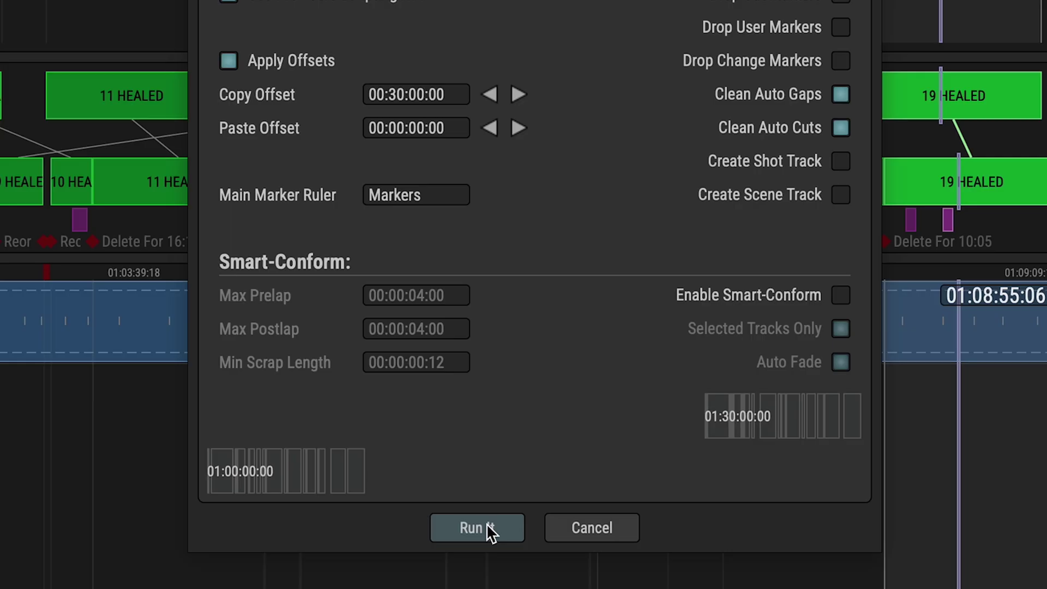
# Step: Run the reconform into Pro Tools and let it finish at 100% in 13 s with 0 redos
pyautogui.click(486, 526)
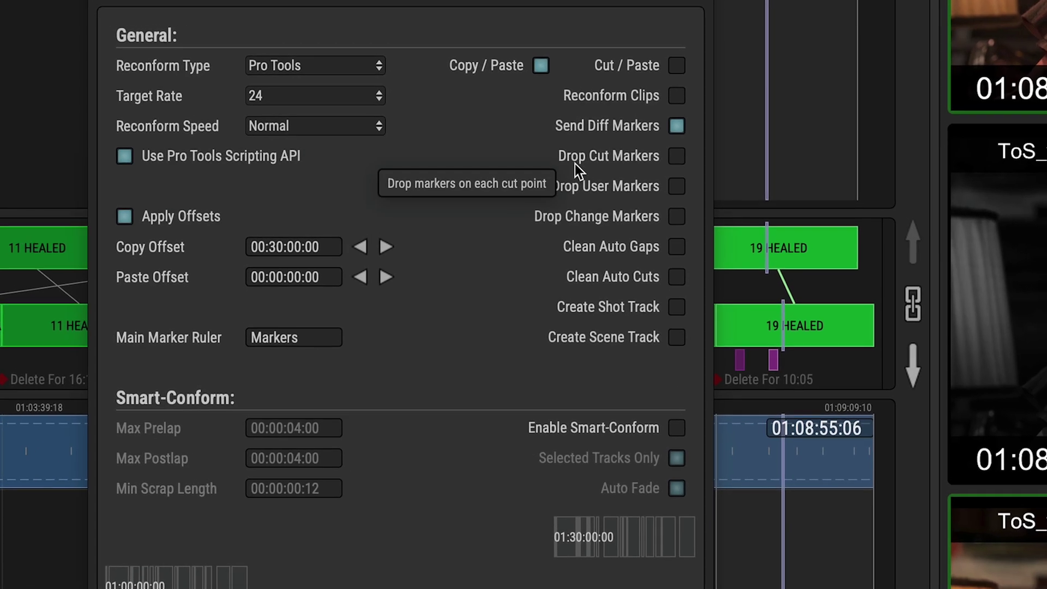
# Step: Enable dropping user and change markers, then select the two ambience clips across the cut
pyautogui.click(575, 164)
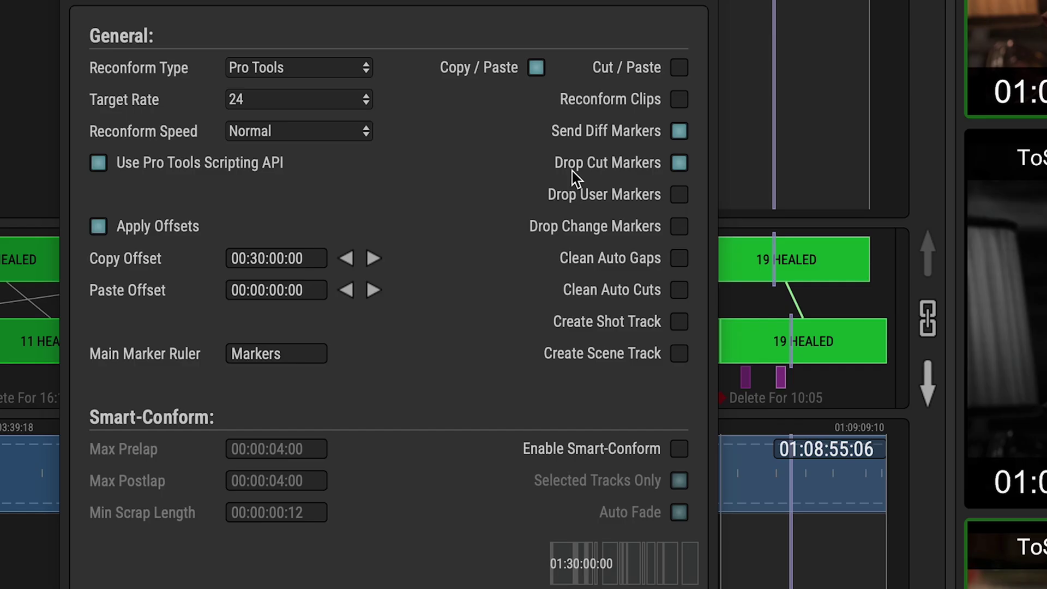
pyautogui.click(536, 219)
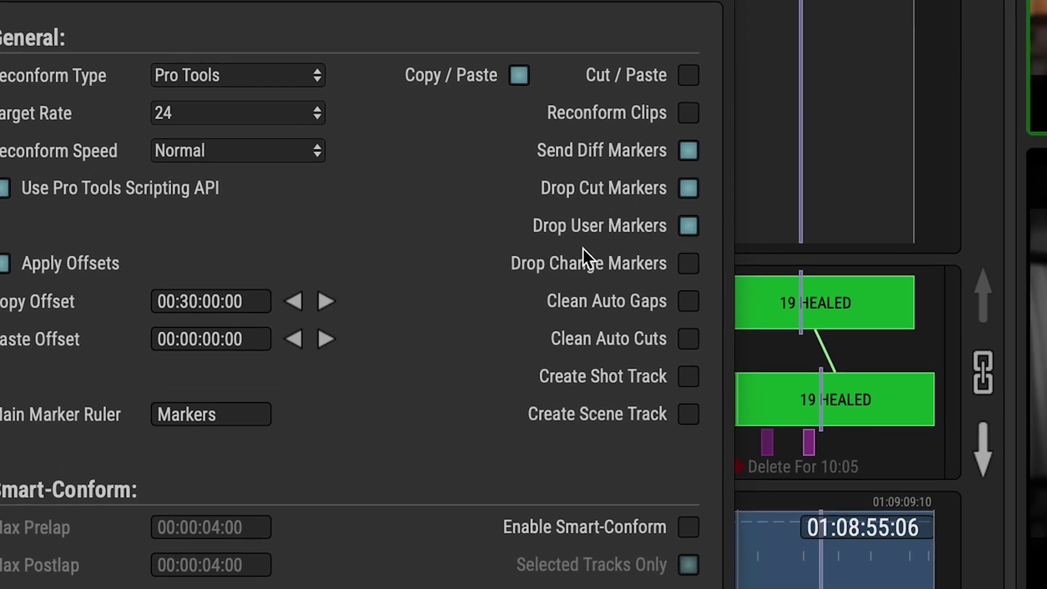
pyautogui.click(528, 258)
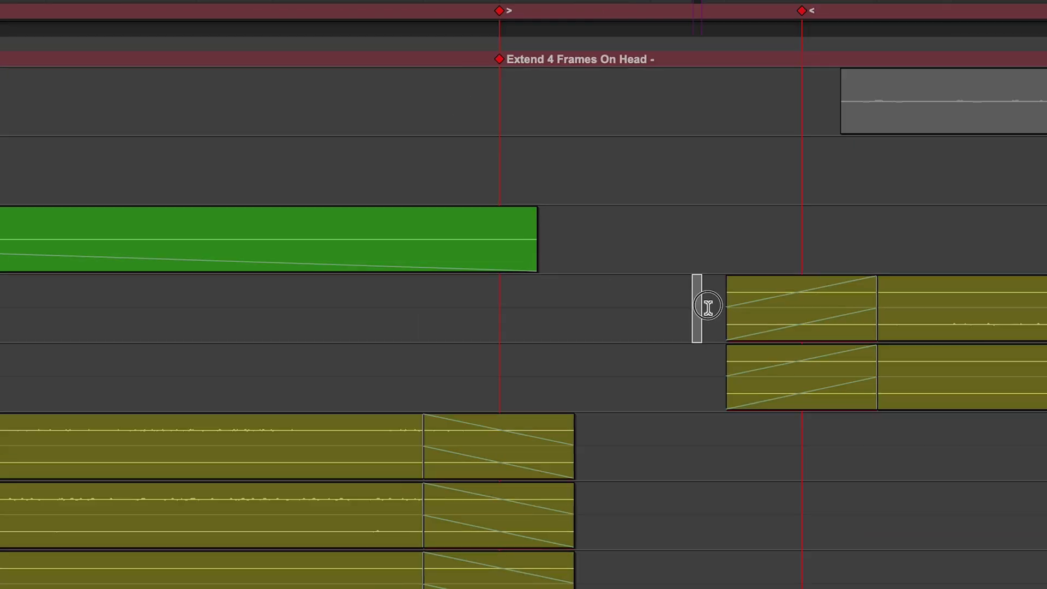
pyautogui.moveTo(694, 308); pyautogui.dragTo(1005, 377)
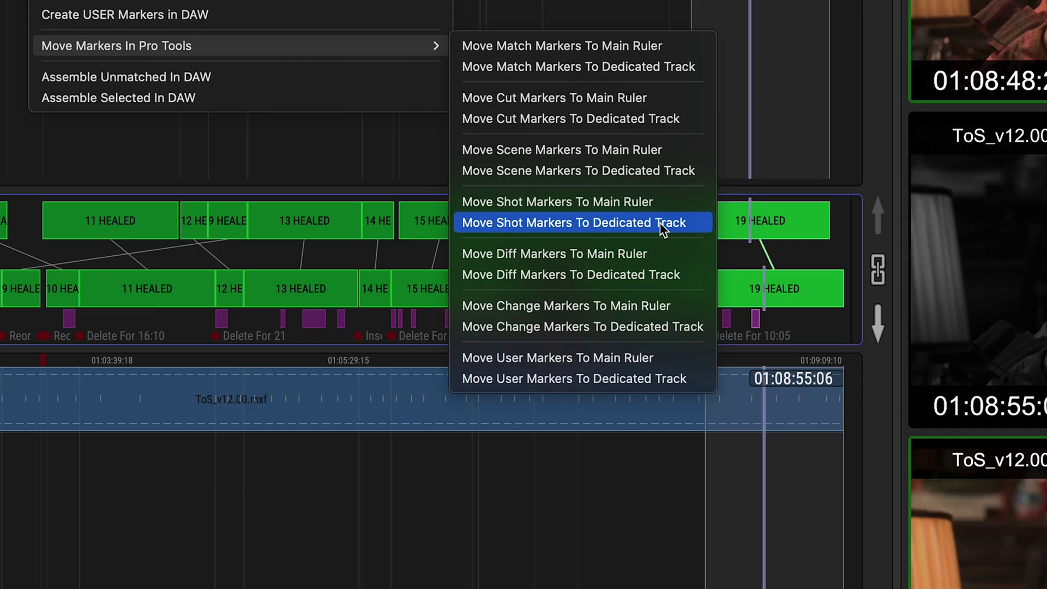
# Step: Move diff markers to the main ruler and make the video viewers follow a DX–AMB1 selection
pyautogui.click(515, 255)
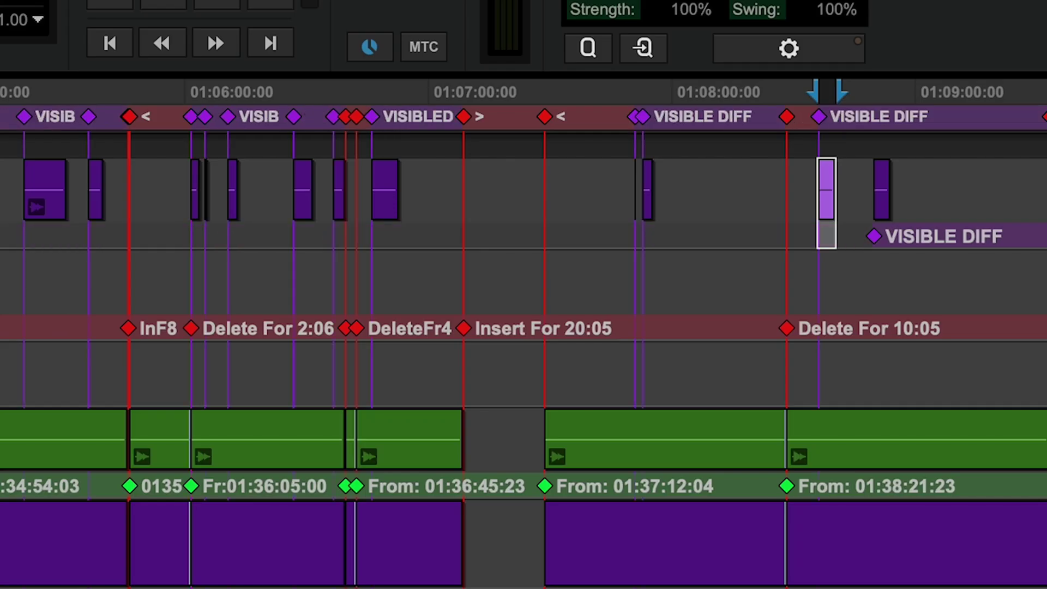
pyautogui.moveTo(721, 311); pyautogui.dragTo(584, 388)
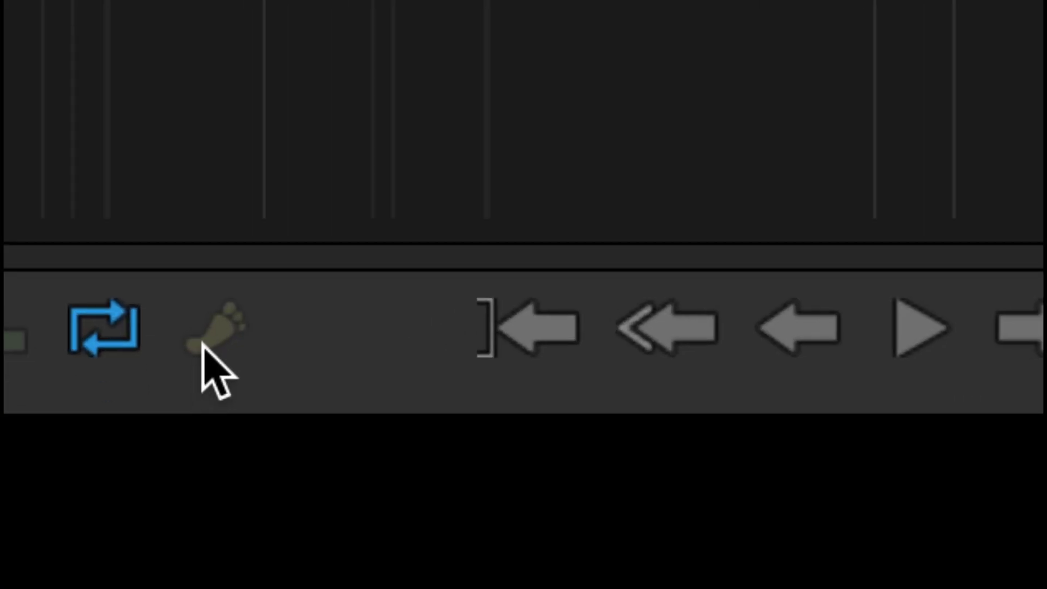
pyautogui.click(198, 578)
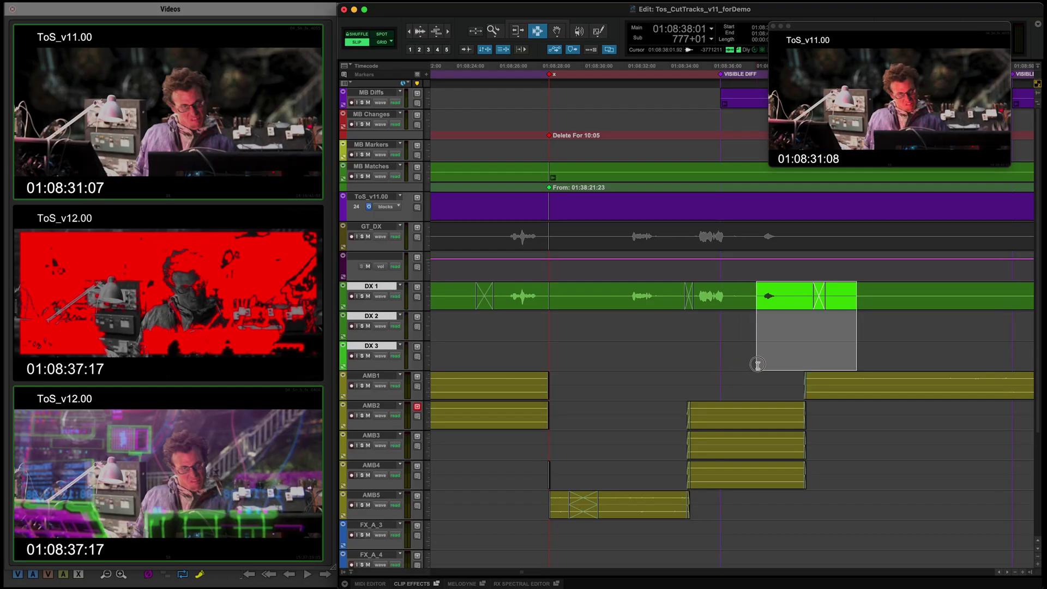
pyautogui.moveTo(758, 364); pyautogui.dragTo(554, 363)
pyautogui.hscroll(5, 715, 372)
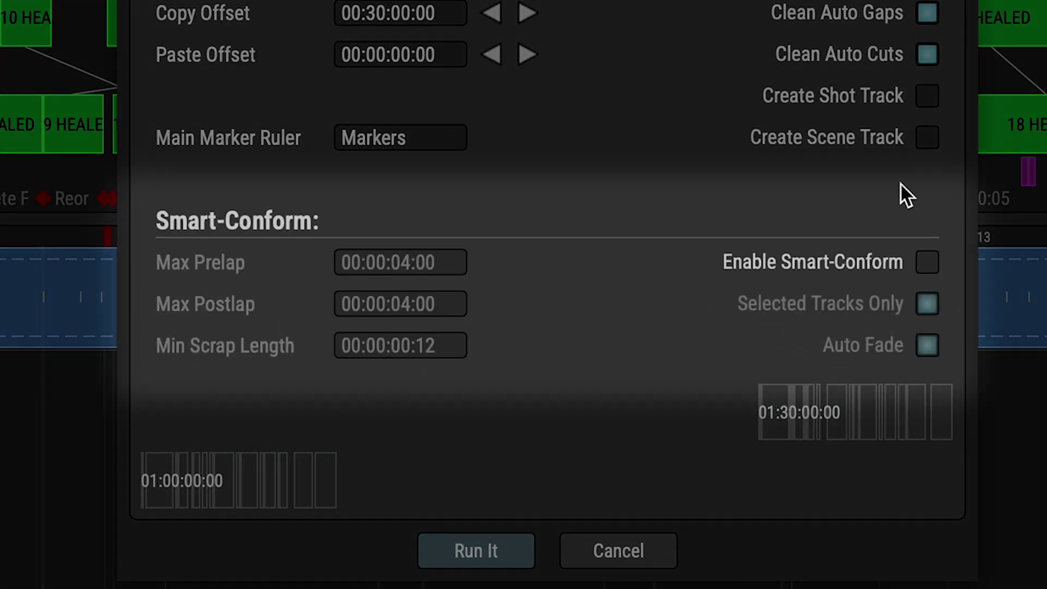
# Step: Enable Smart-Conform with 4-second max prelap and postlap for the reconform
pyautogui.click(927, 263)
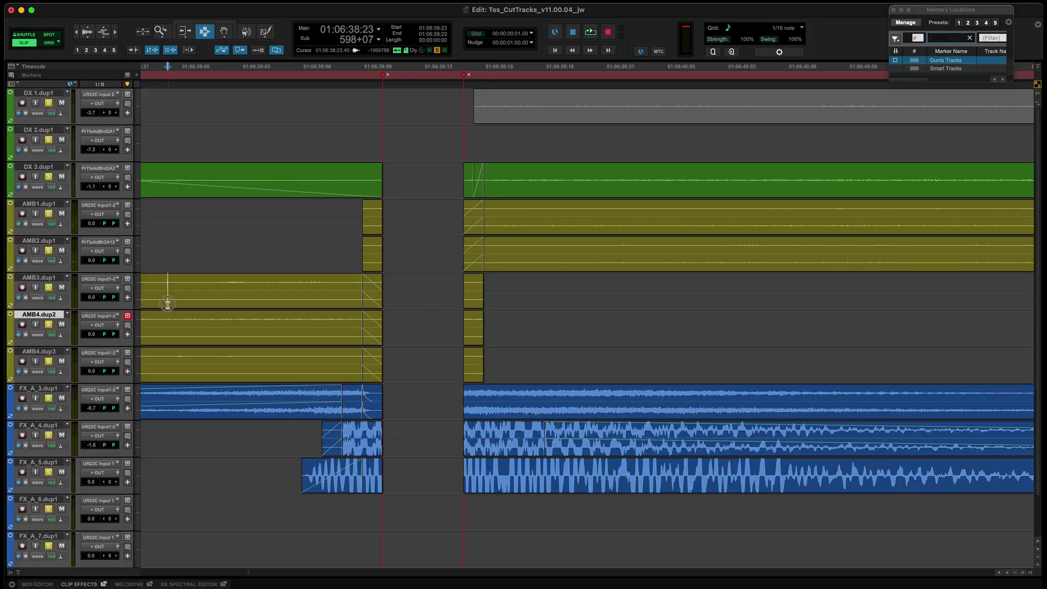
# Step: Recall the 999 Smart Tracks memory location and play back the smart-conformed cut
pyautogui.click(168, 297)
pyautogui.press('space')
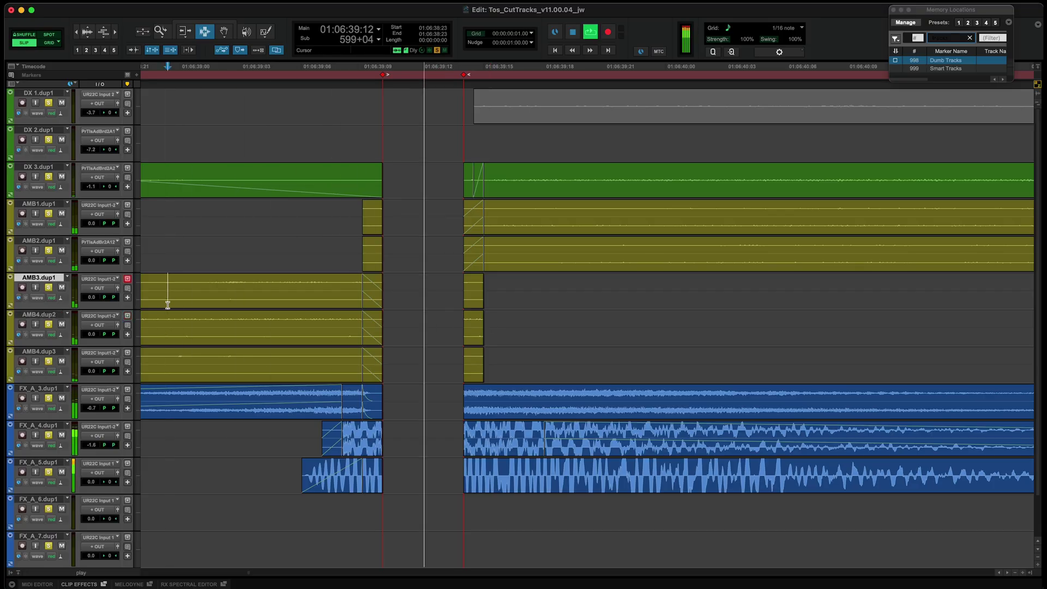
pyautogui.click(949, 68)
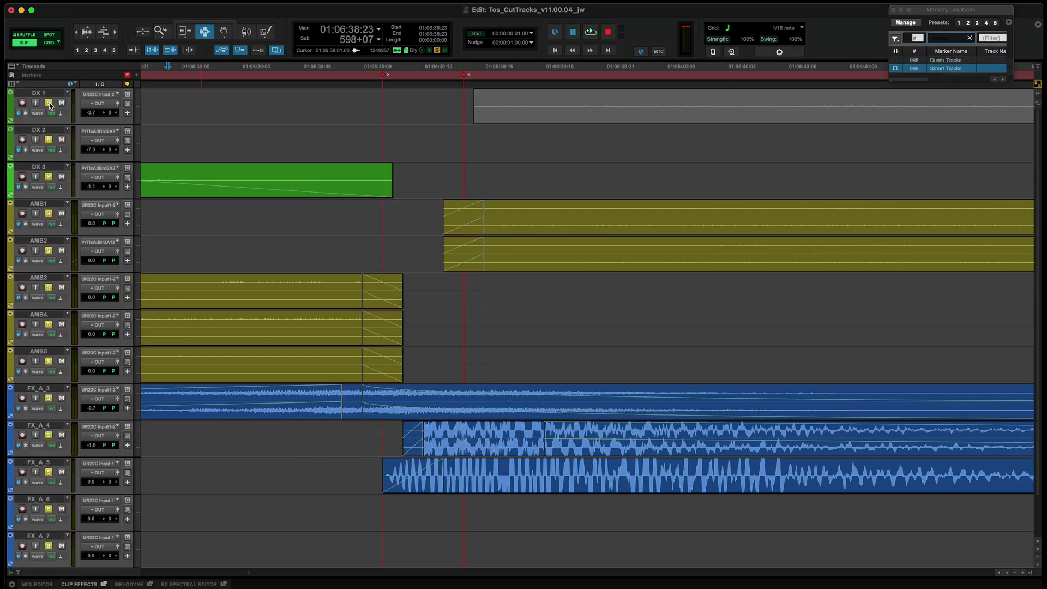
pyautogui.press('space')
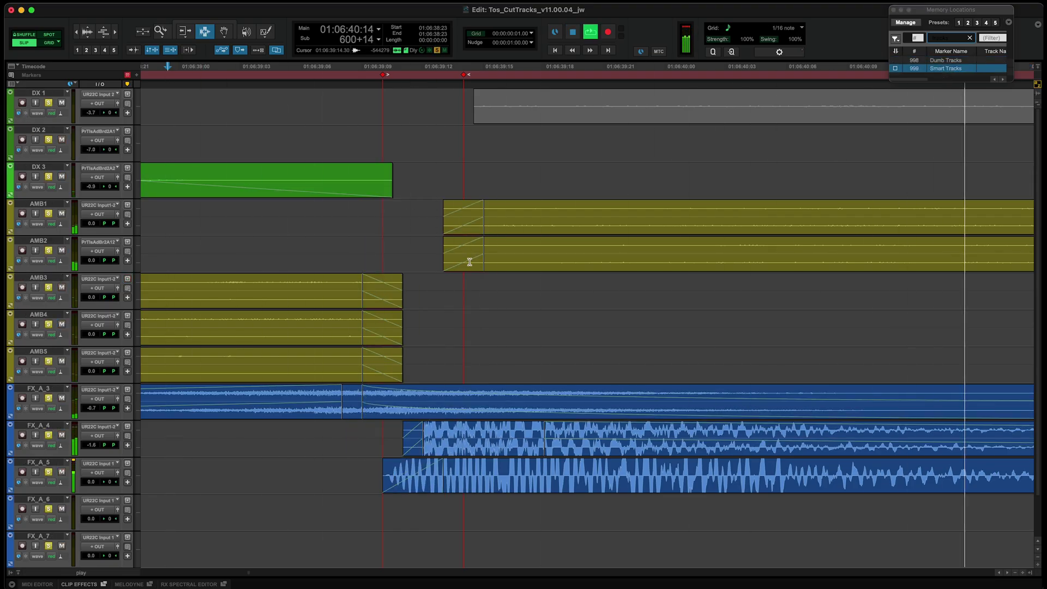
pyautogui.press('super+bracketleft')
pyautogui.press('super+bracketright')
pyautogui.press('super+bracketright')
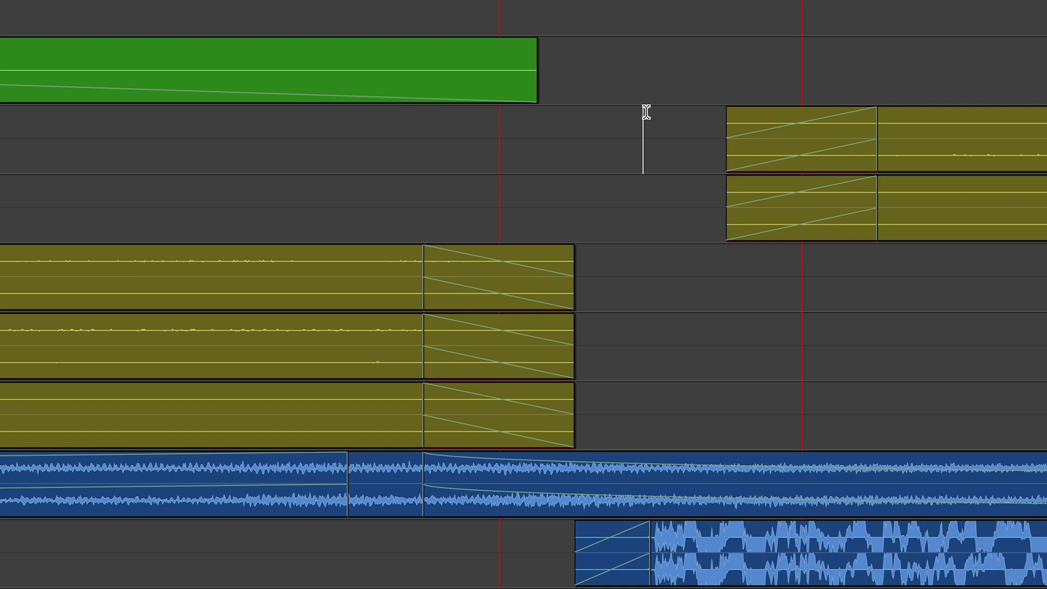
# Step: Nudge the AMB1–AMB2 clips earlier so their fade-ins start before the cut, then group the clips
pyautogui.moveTo(694, 126); pyautogui.dragTo(1005, 207)
pyautogui.press('KP_Subtract')
pyautogui.press('KP_Subtract')
pyautogui.press('KP_Subtract')
pyautogui.press('KP_Subtract')
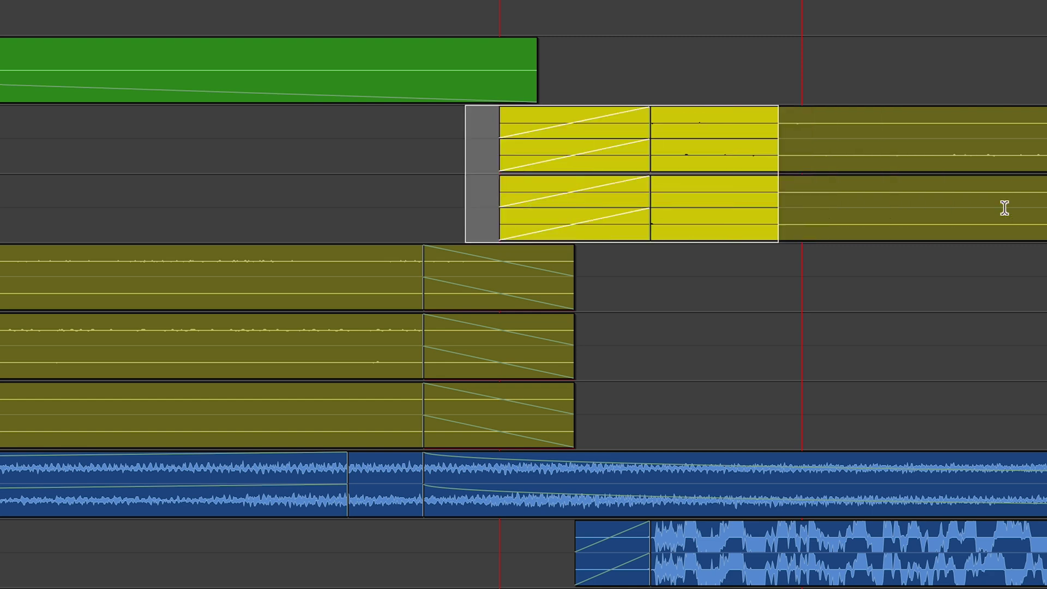
pyautogui.moveTo(227, 93); pyautogui.dragTo(190, 104)
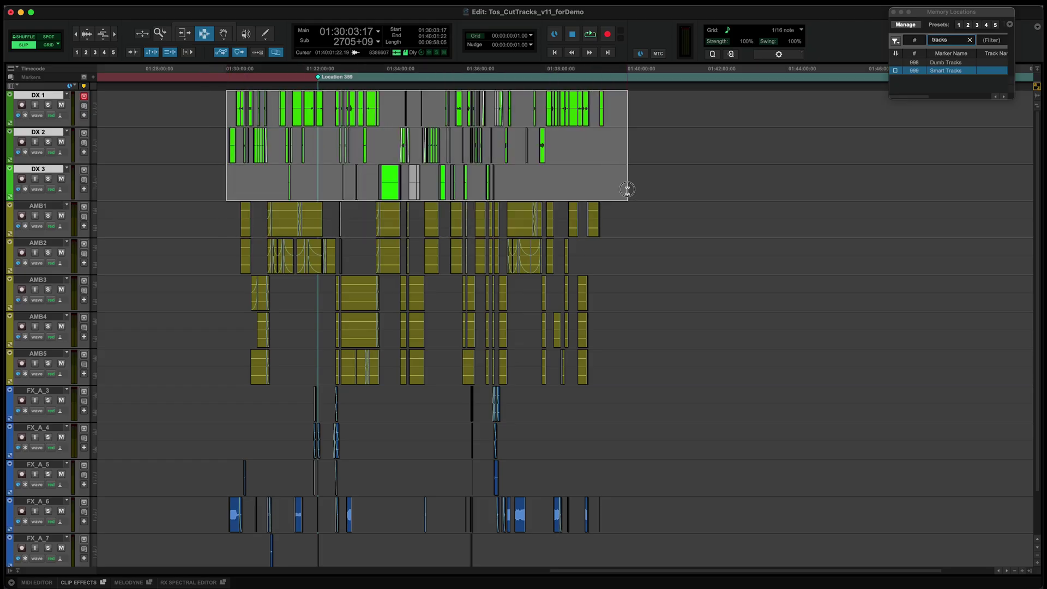
pyautogui.press('alt+super+g')
pyautogui.press('alt+super+g')
pyautogui.click(659, 516)
# Step: Ungroup the clips and compare the Dumb Tracks and Smart Tracks layouts
pyautogui.press('alt+super+u')
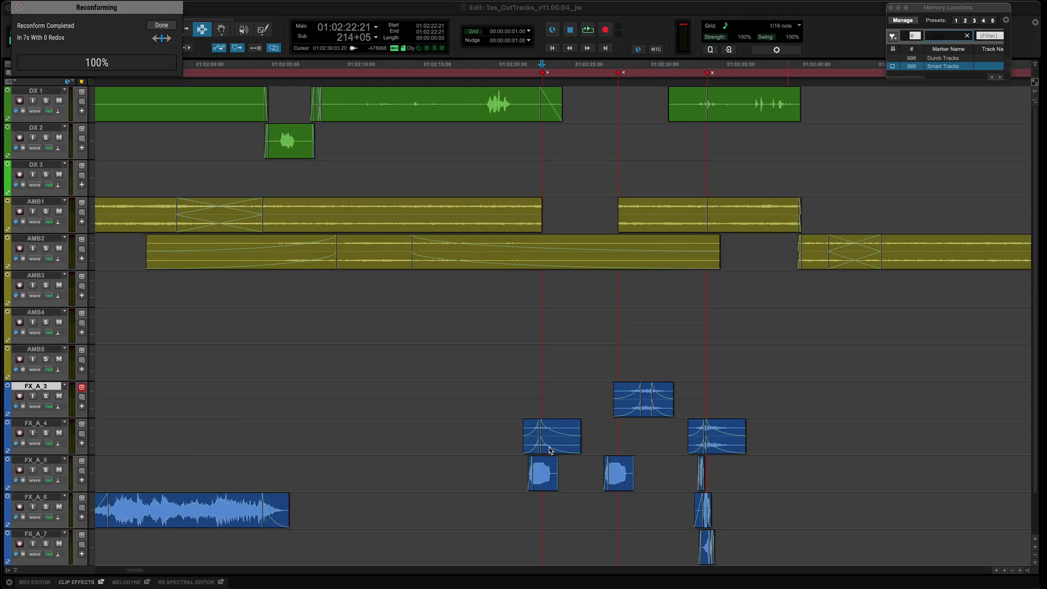
pyautogui.scroll(2, 549, 450)
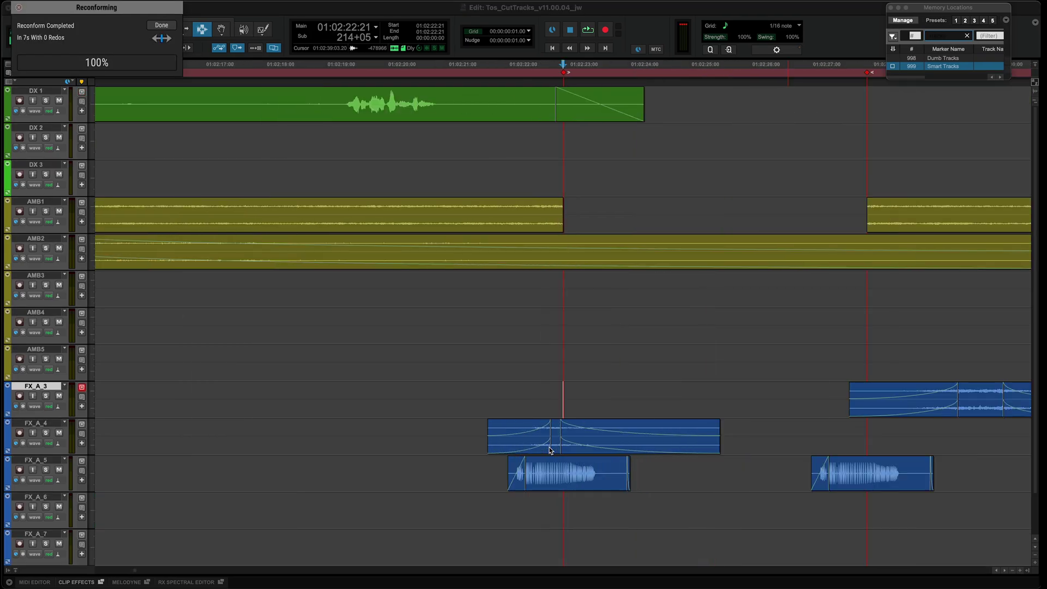
pyautogui.click(942, 58)
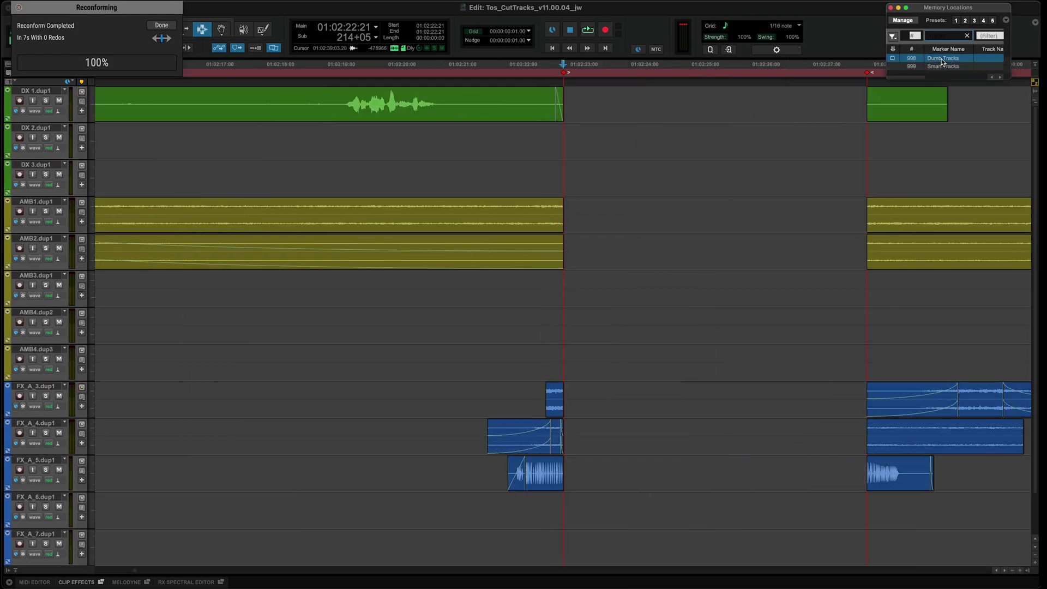
pyautogui.click(939, 68)
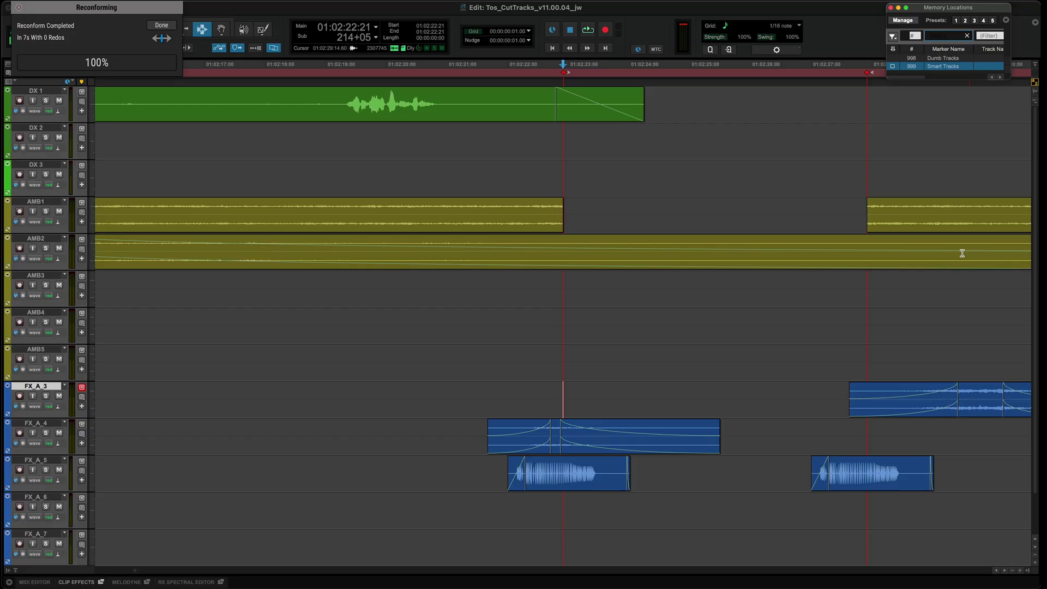
pyautogui.click(551, 392)
# Step: Jump back and forth between matching spots in the old and new cuts, then deselect
pyautogui.click(162, 39)
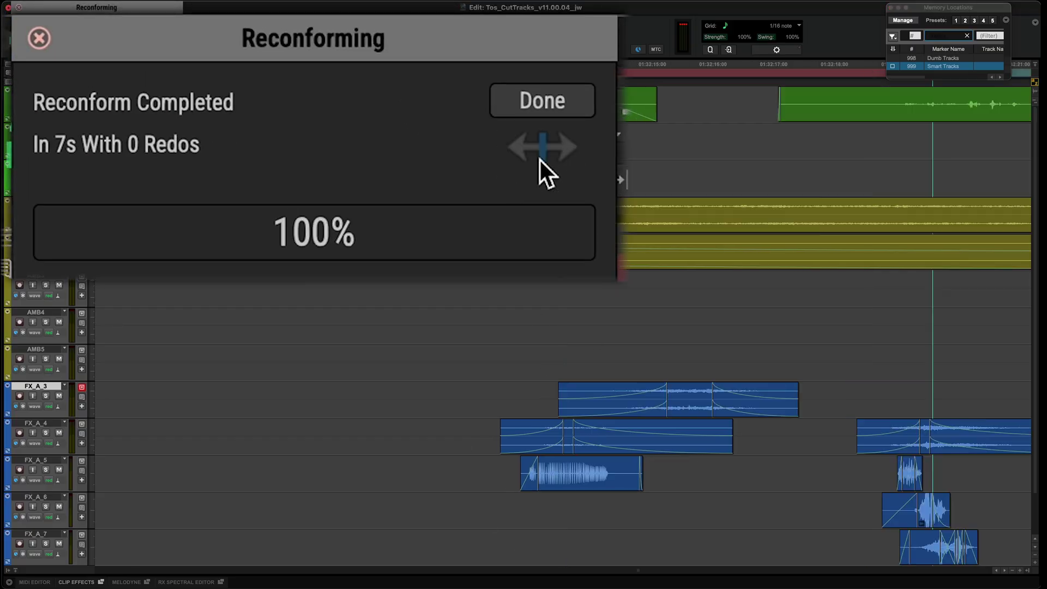
pyautogui.click(162, 39)
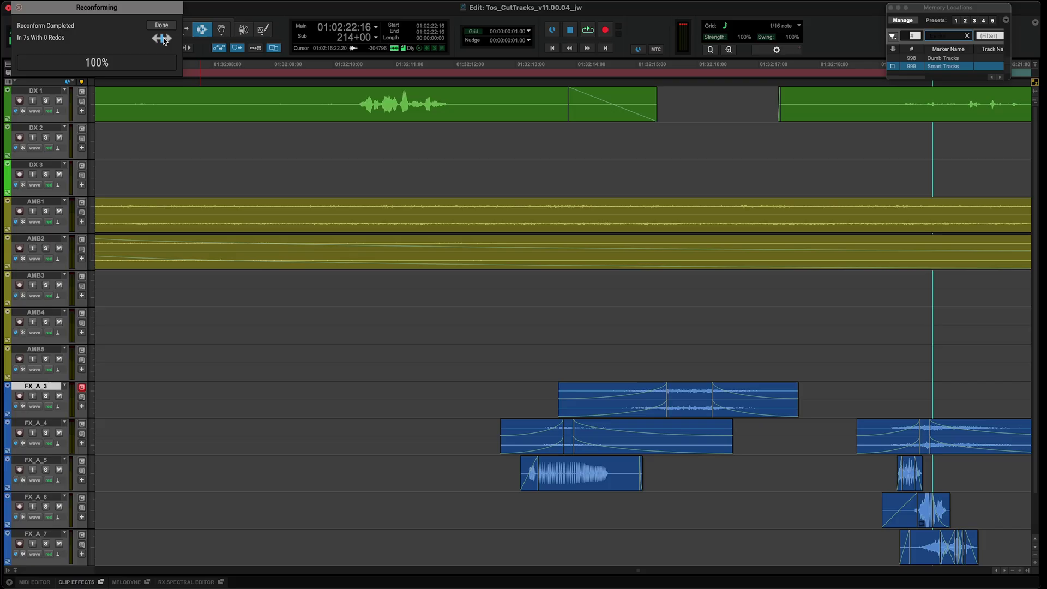
pyautogui.click(162, 38)
pyautogui.click(162, 38)
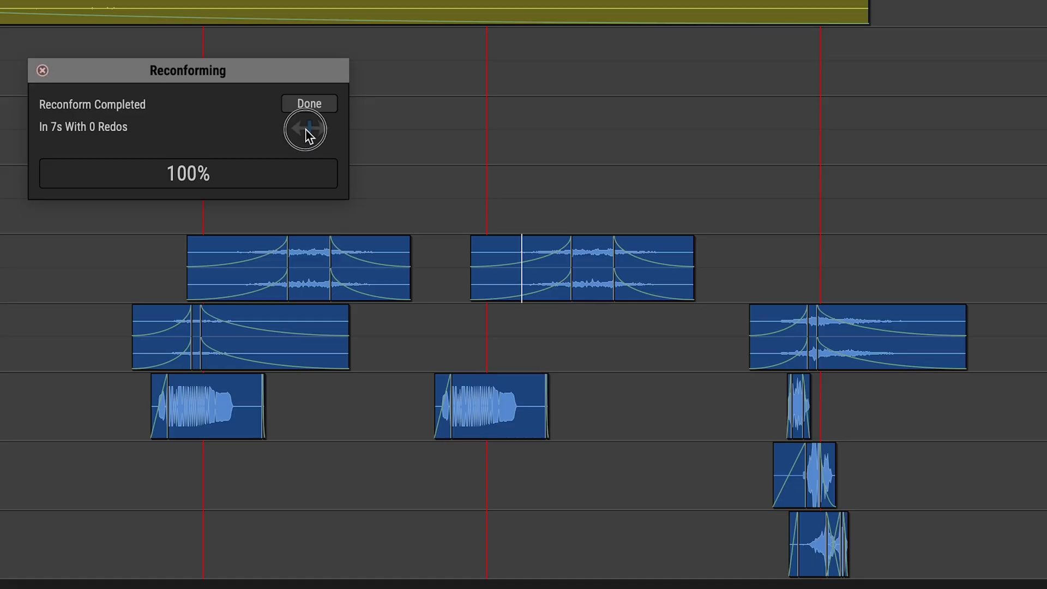
pyautogui.click(305, 128)
pyautogui.click(305, 129)
pyautogui.click(305, 129)
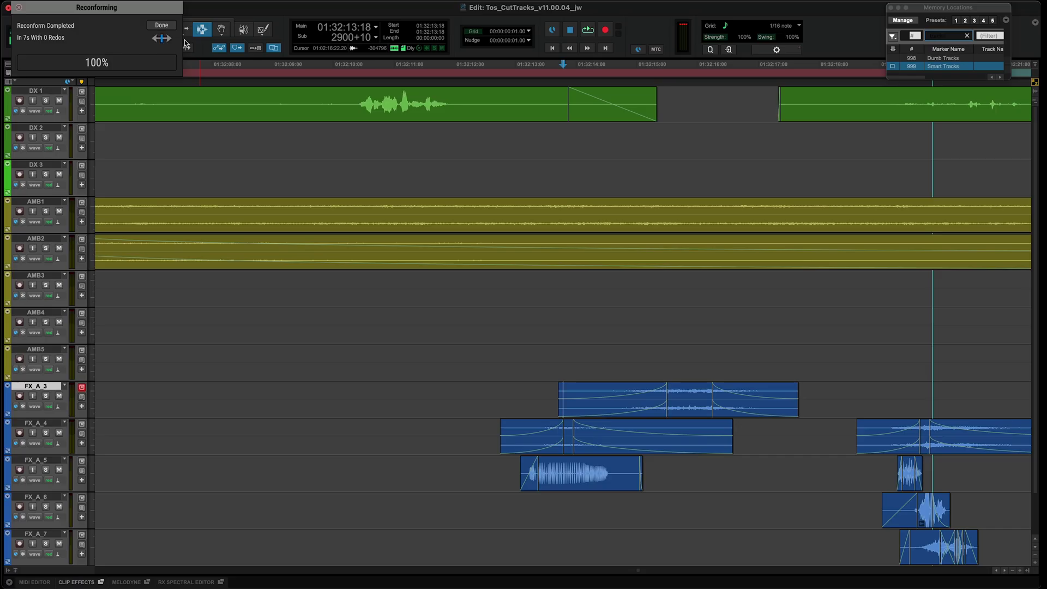
pyautogui.moveTo(481, 394); pyautogui.dragTo(808, 480)
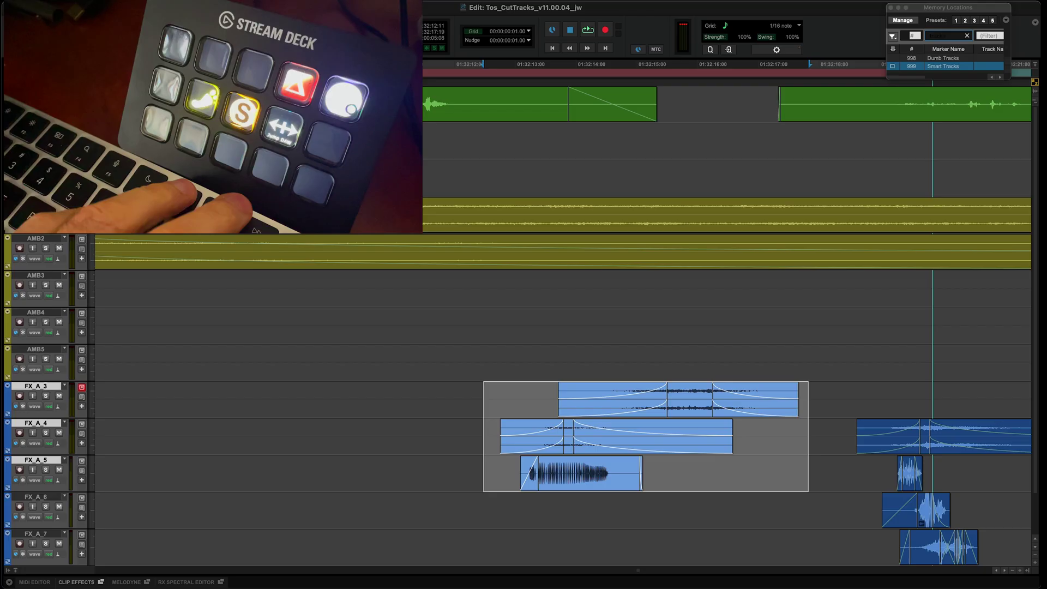
pyautogui.press('Escape')
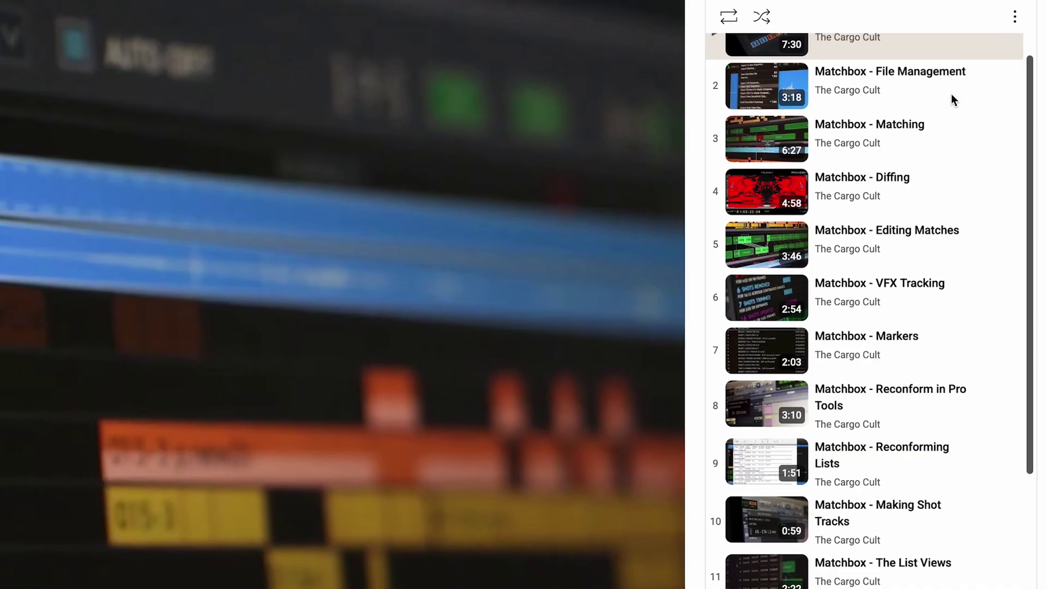
# Step: Scroll the Matchbox tutorials playlist to browse videos like Diffing and Reconform in Pro Tools
pyautogui.scroll(-1, 952, 97)
pyautogui.scroll(-3, 953, 98)
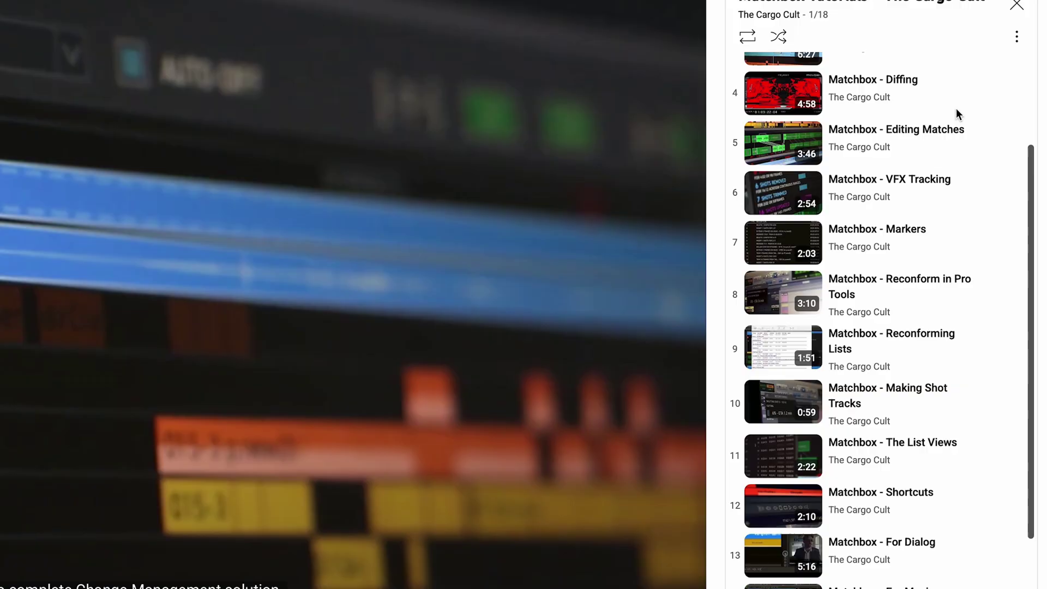